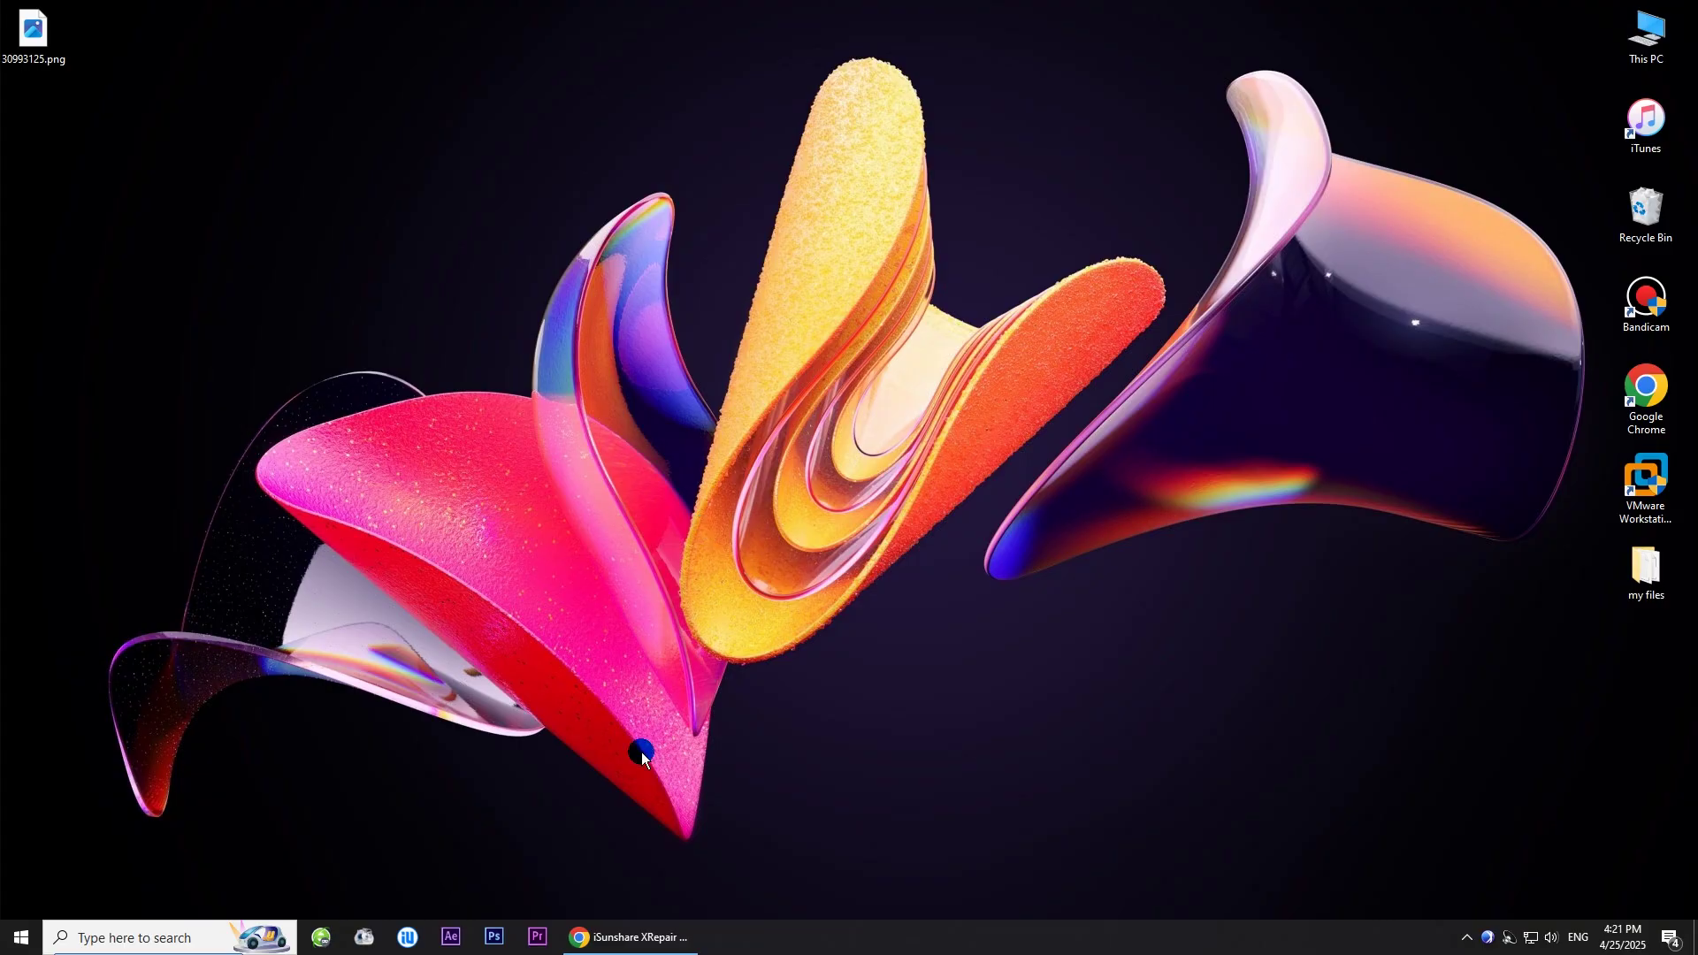
- Bring back Chrome's XRepair Genius product page and select its web address
{"action": "left_click", "coordinate": [637, 937]}
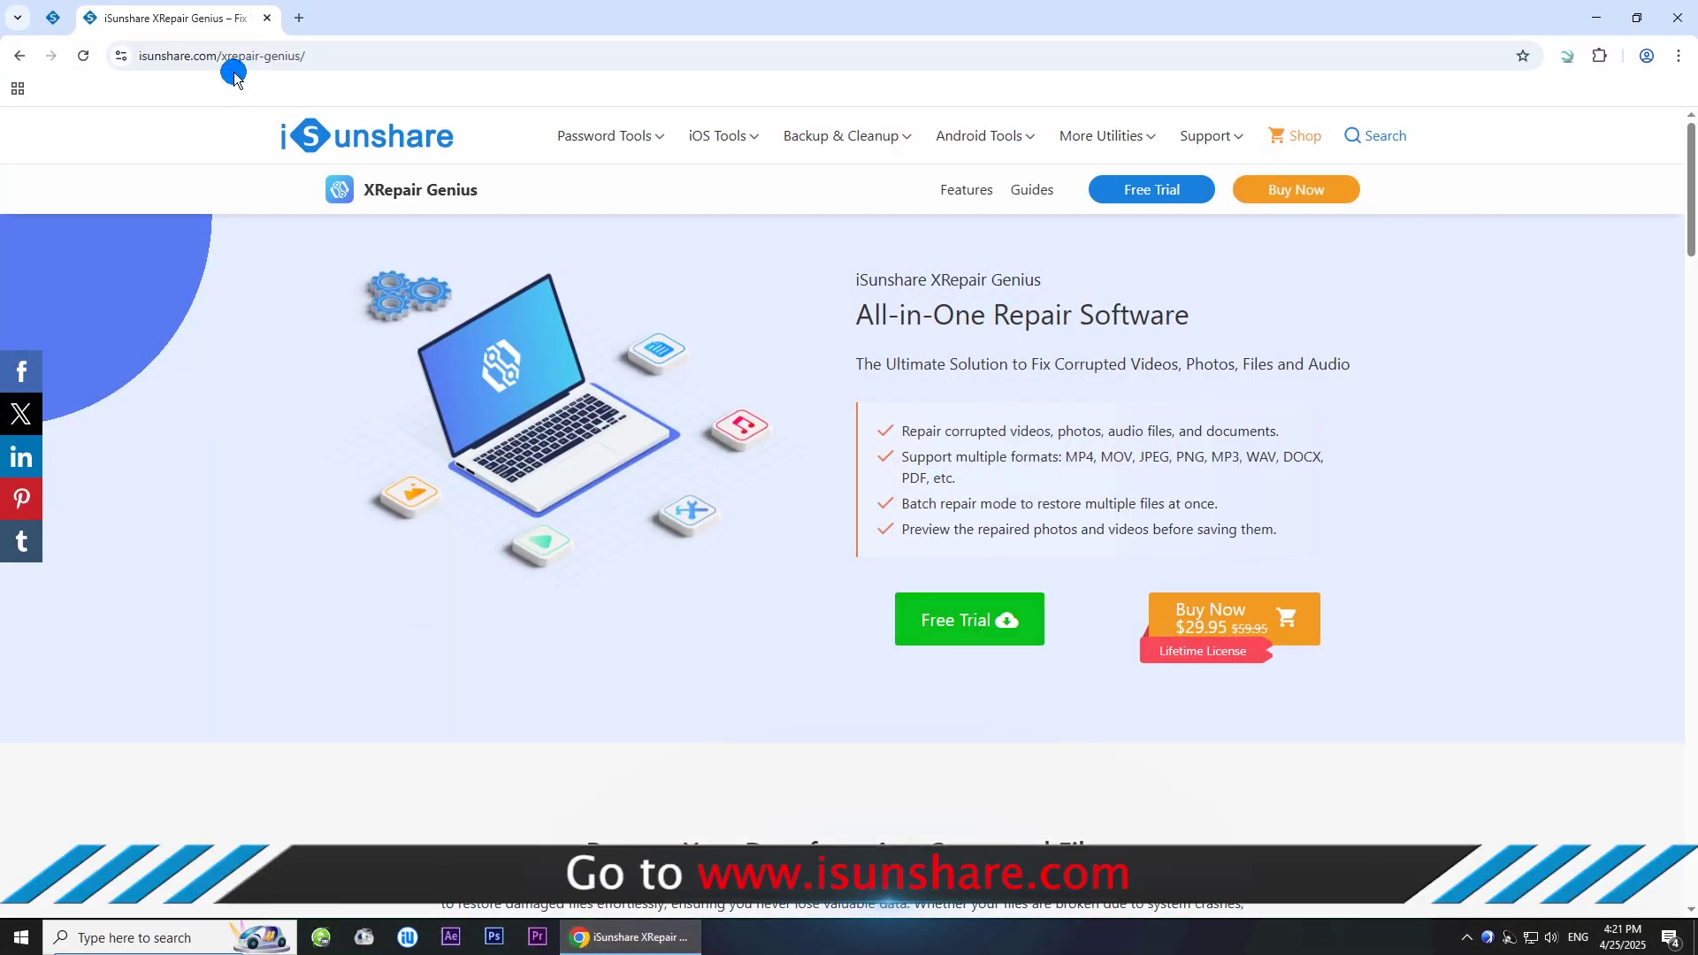
{"action": "left_click", "coordinate": [231, 56]}
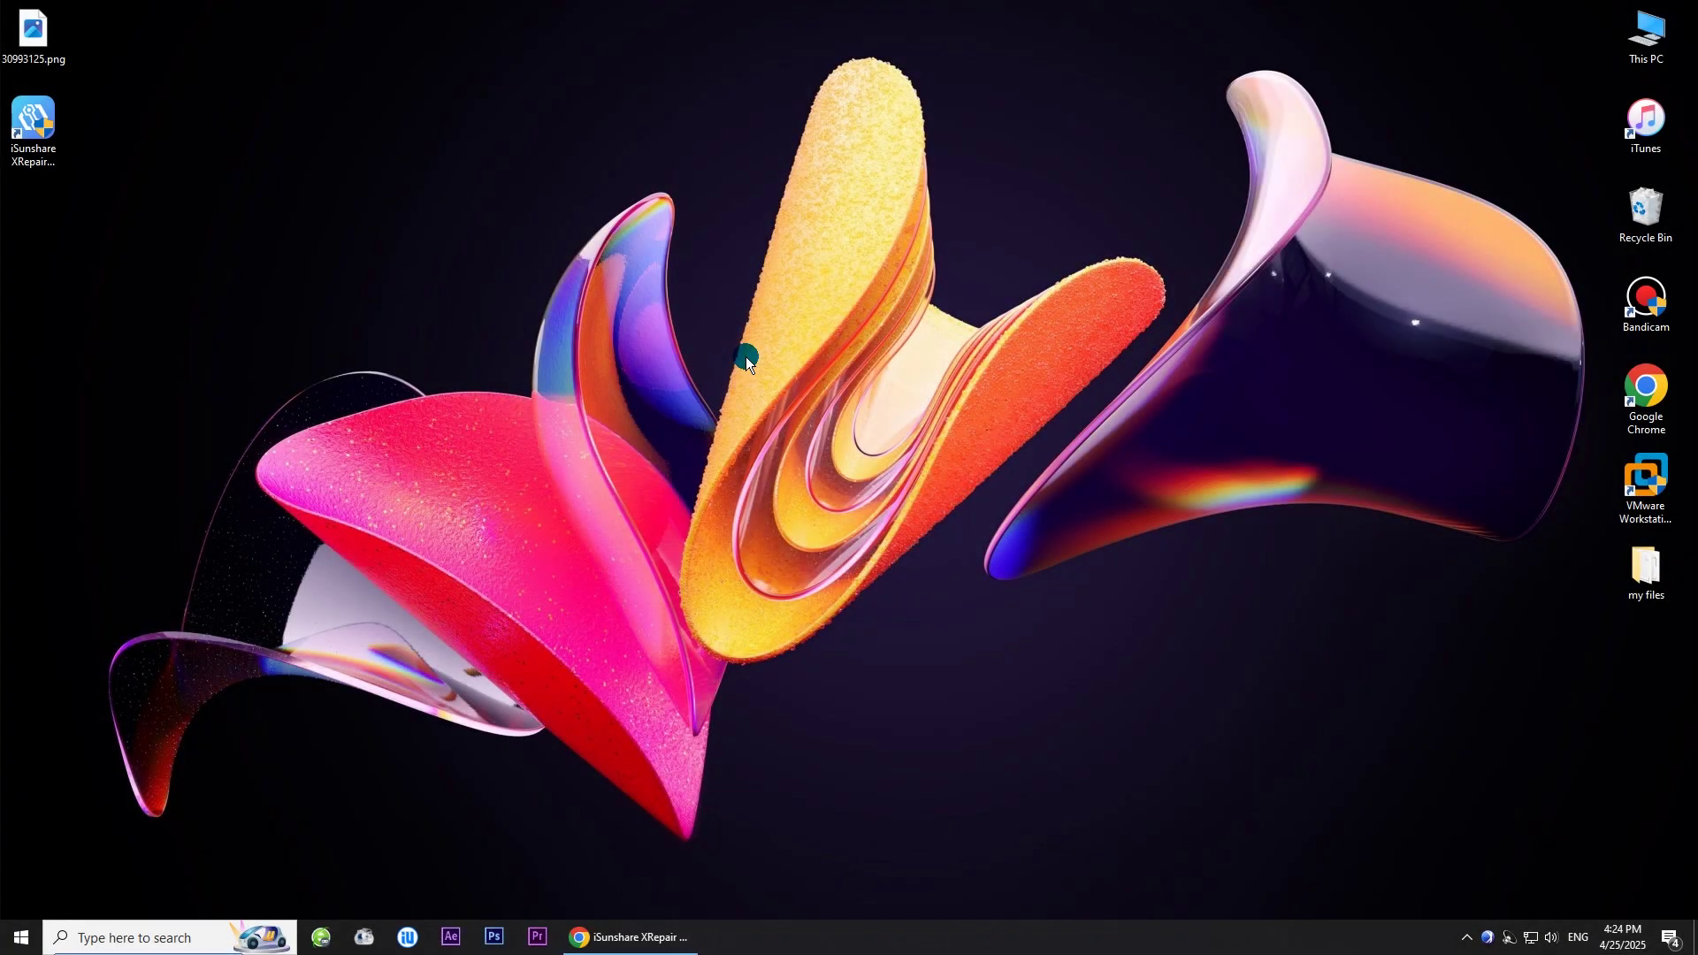
- Launch XRepair Genius from its desktop shortcut and switch to Photo Repair
{"action": "left_click", "coordinate": [34, 133]}
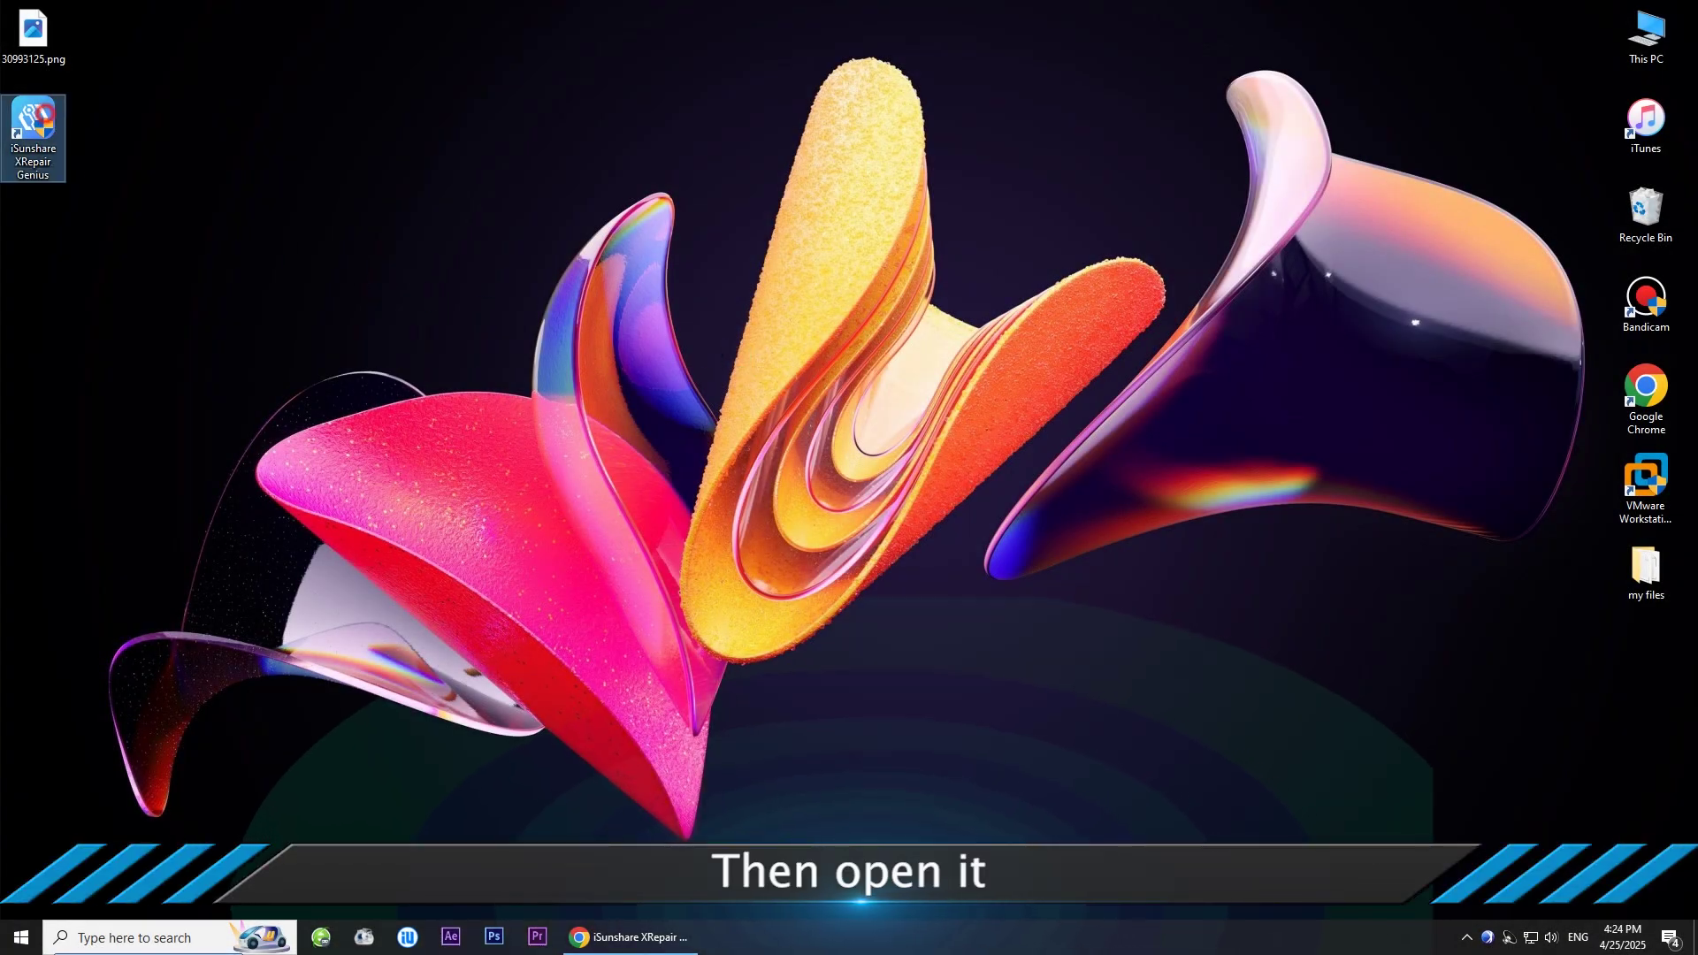
{"action": "double_click", "coordinate": [34, 126]}
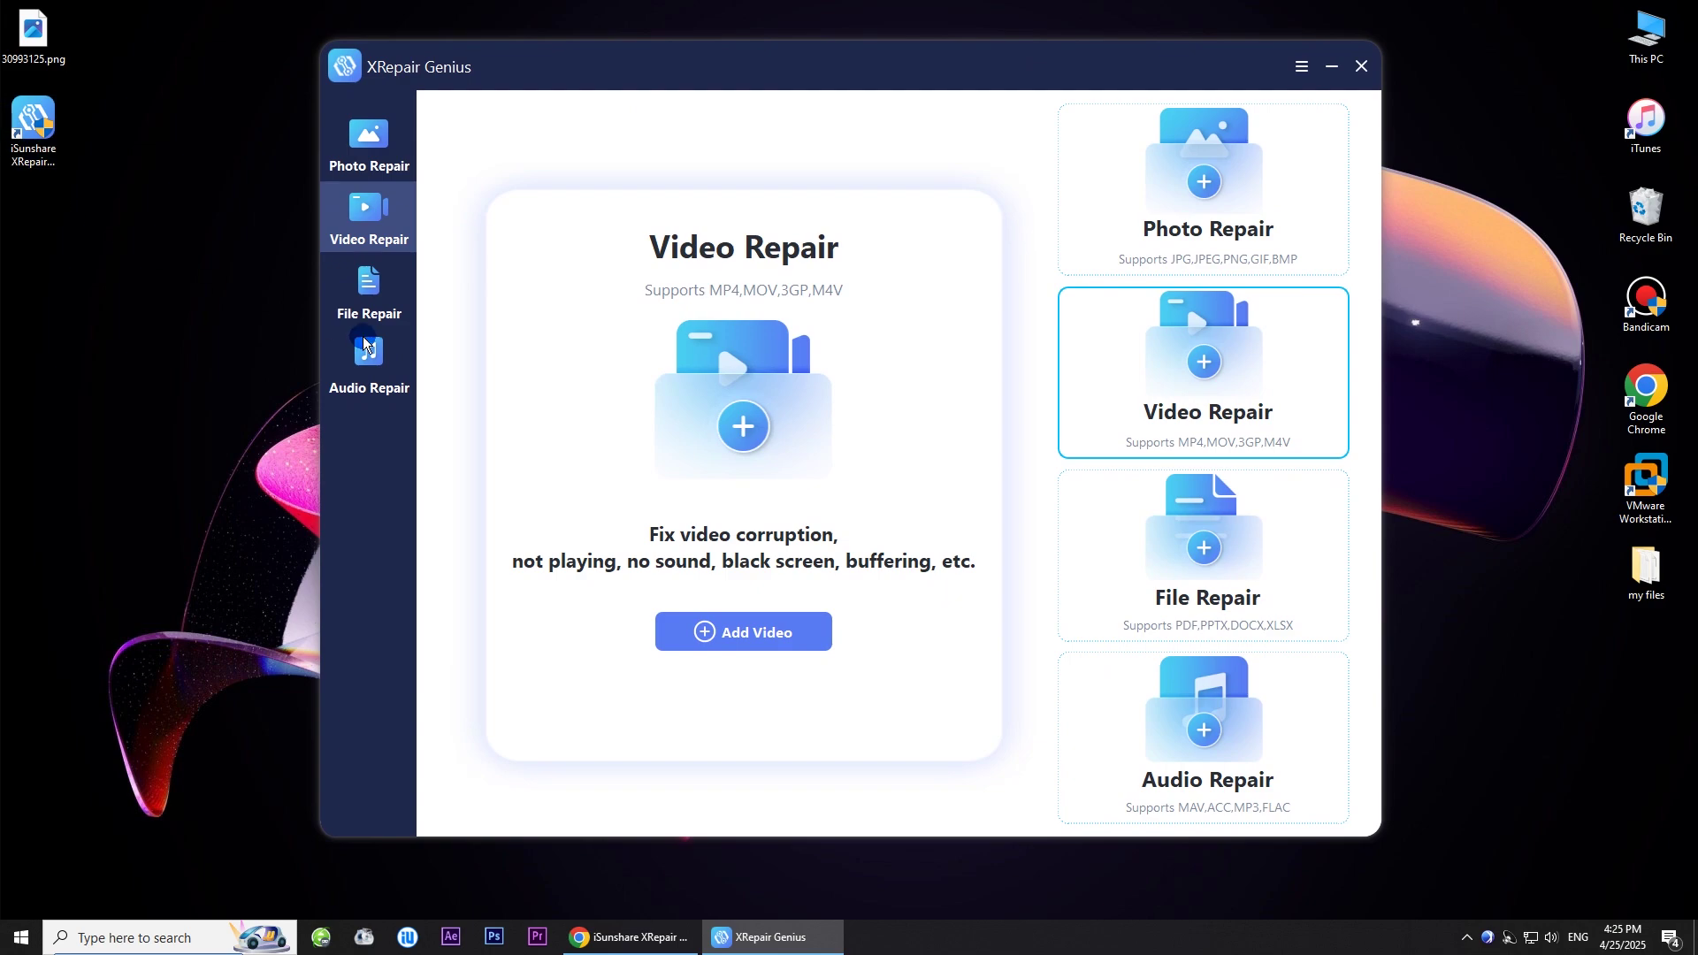
{"action": "left_click", "coordinate": [368, 160]}
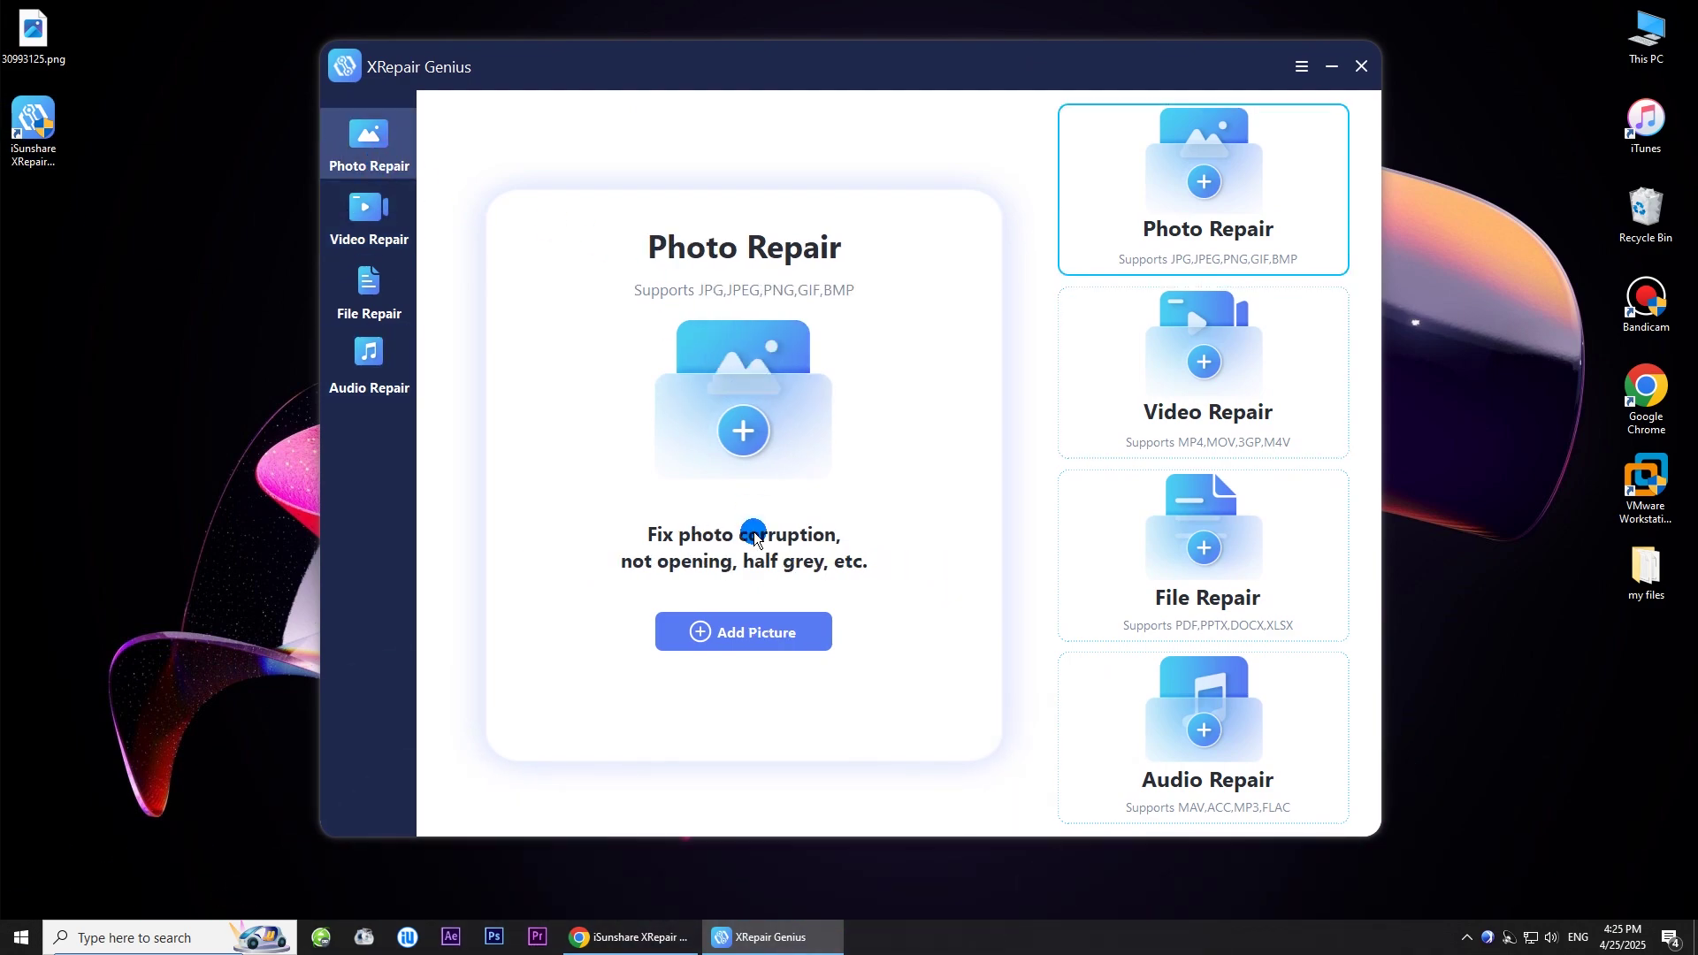
- Add the Desktop picture 30993125.png to the repair list
{"action": "left_click", "coordinate": [750, 635]}
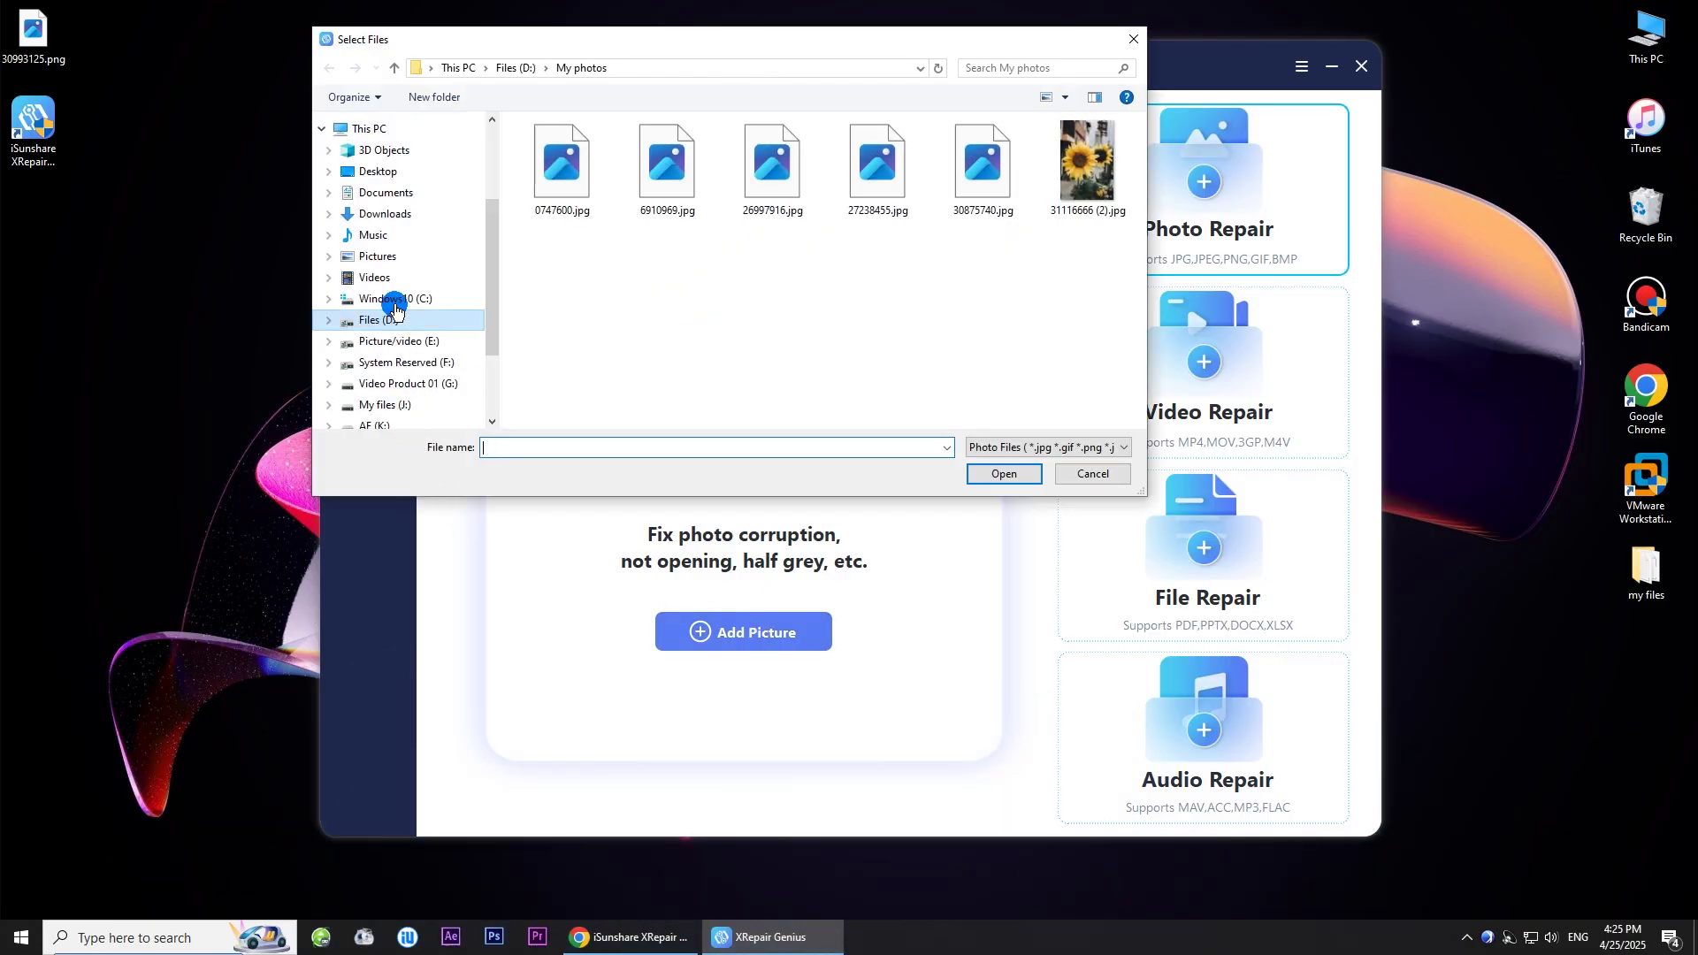
{"action": "left_click", "coordinate": [377, 172]}
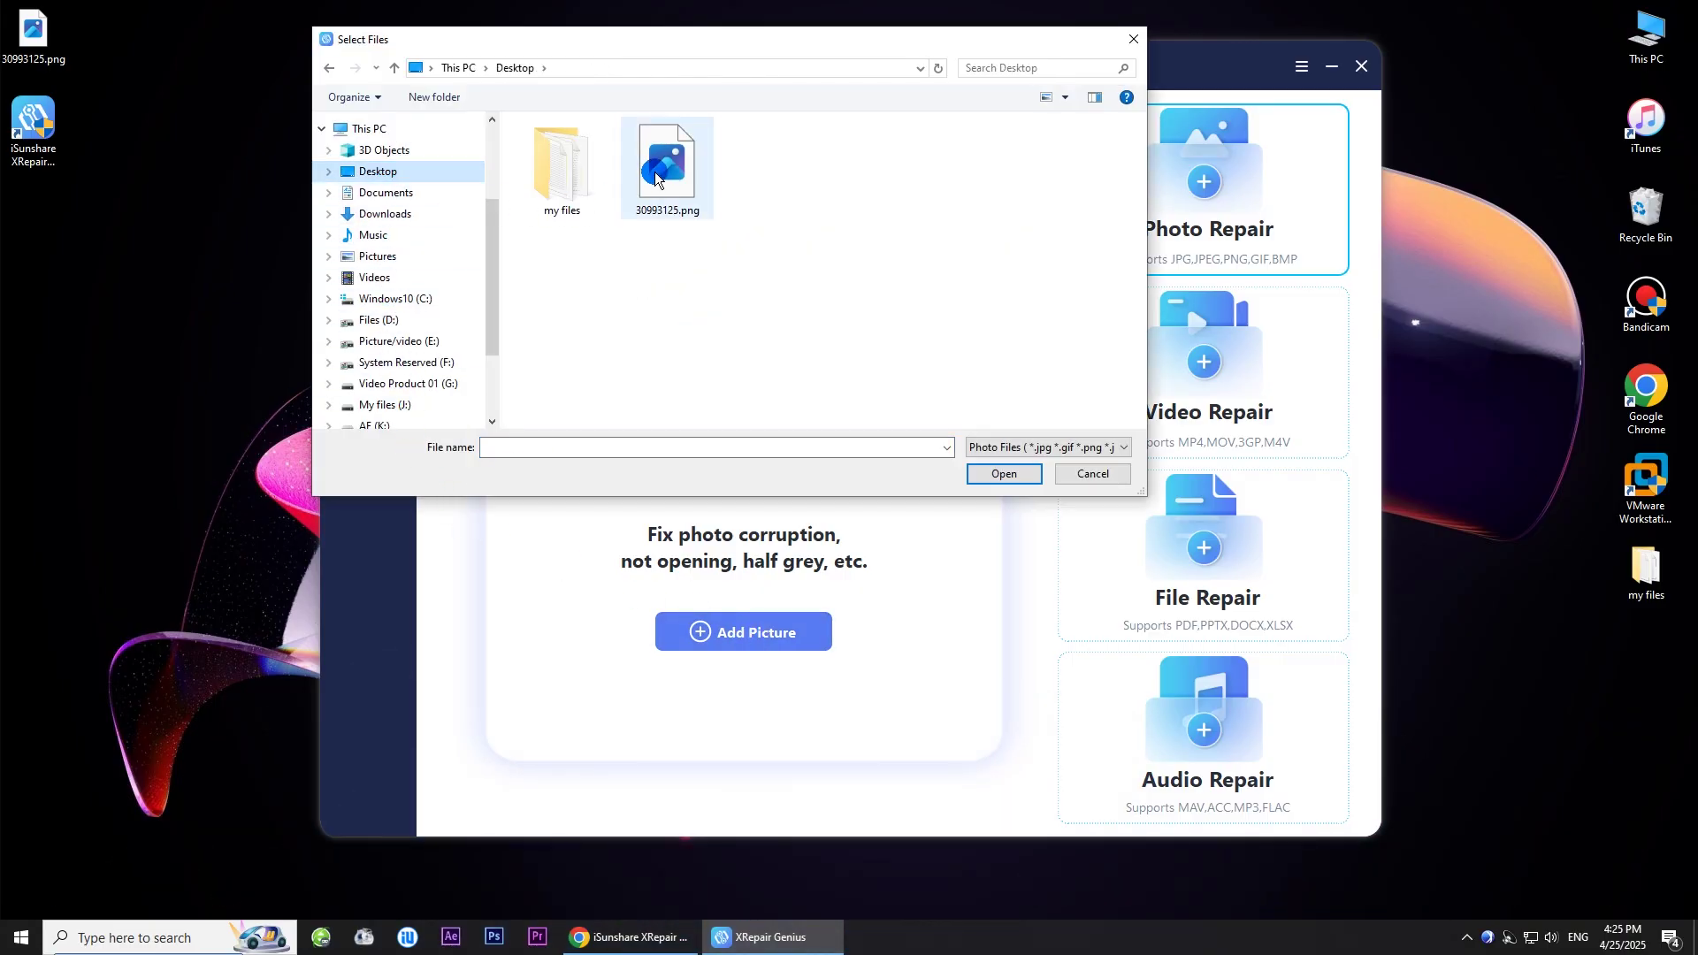
{"action": "left_click", "coordinate": [668, 171]}
{"action": "left_click", "coordinate": [1003, 473]}
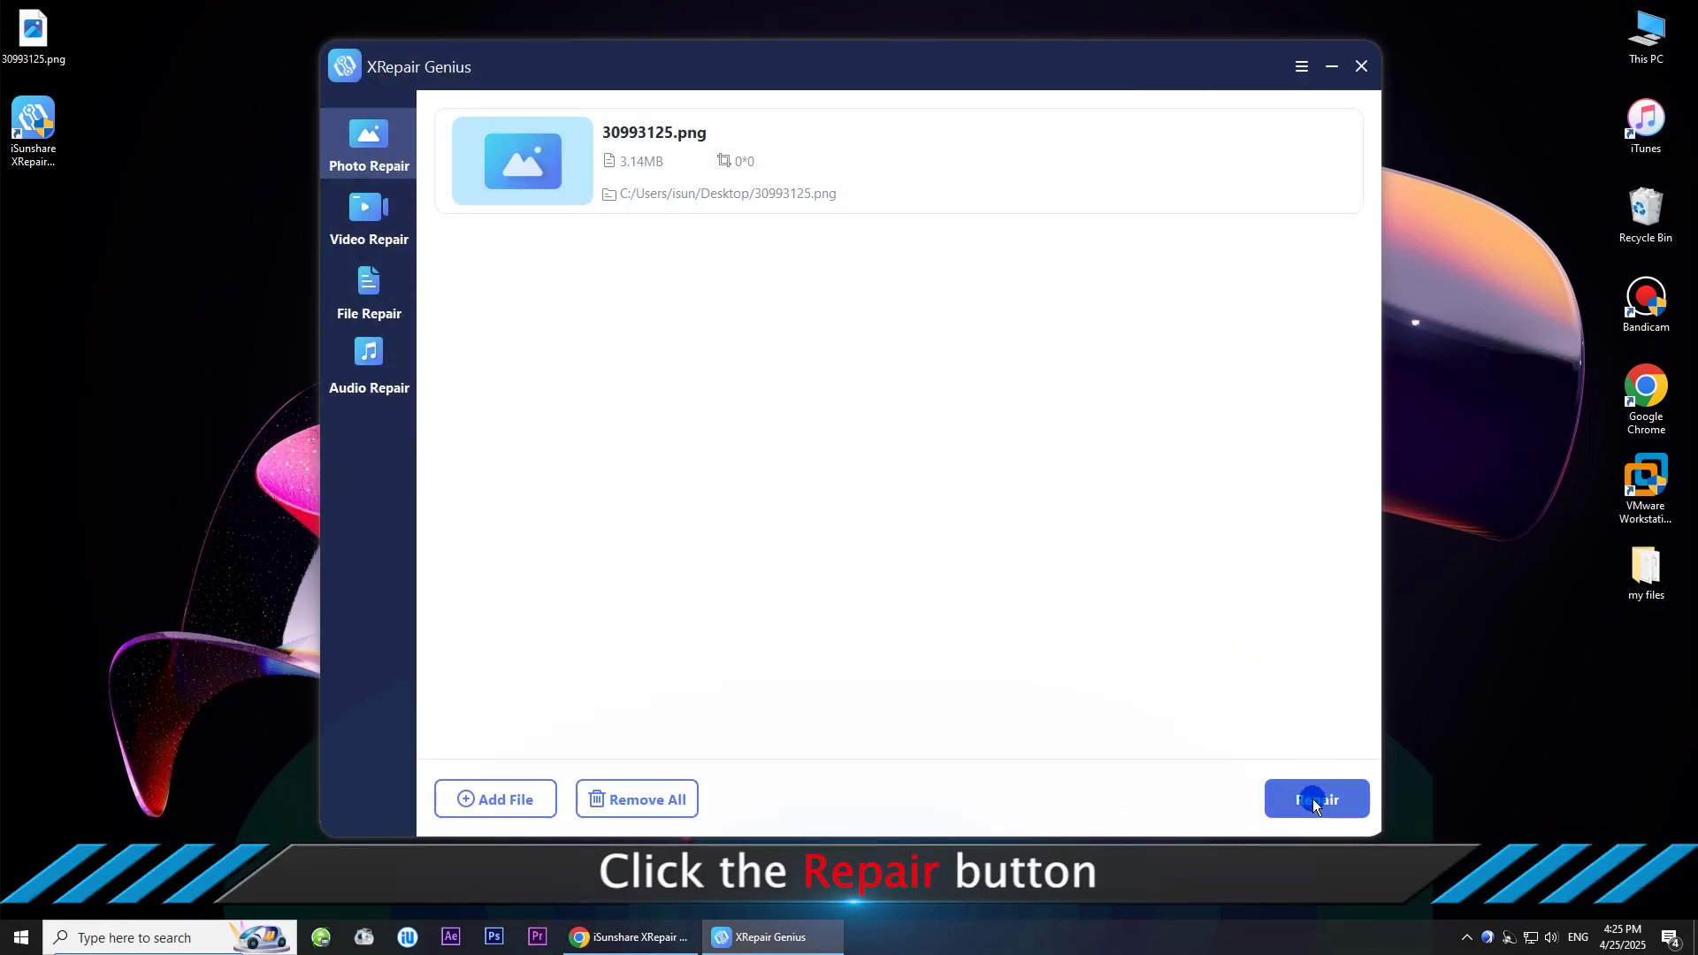
- Repair 30993125.png, preview the restored portrait, then choose Save
{"action": "left_click", "coordinate": [1317, 801]}
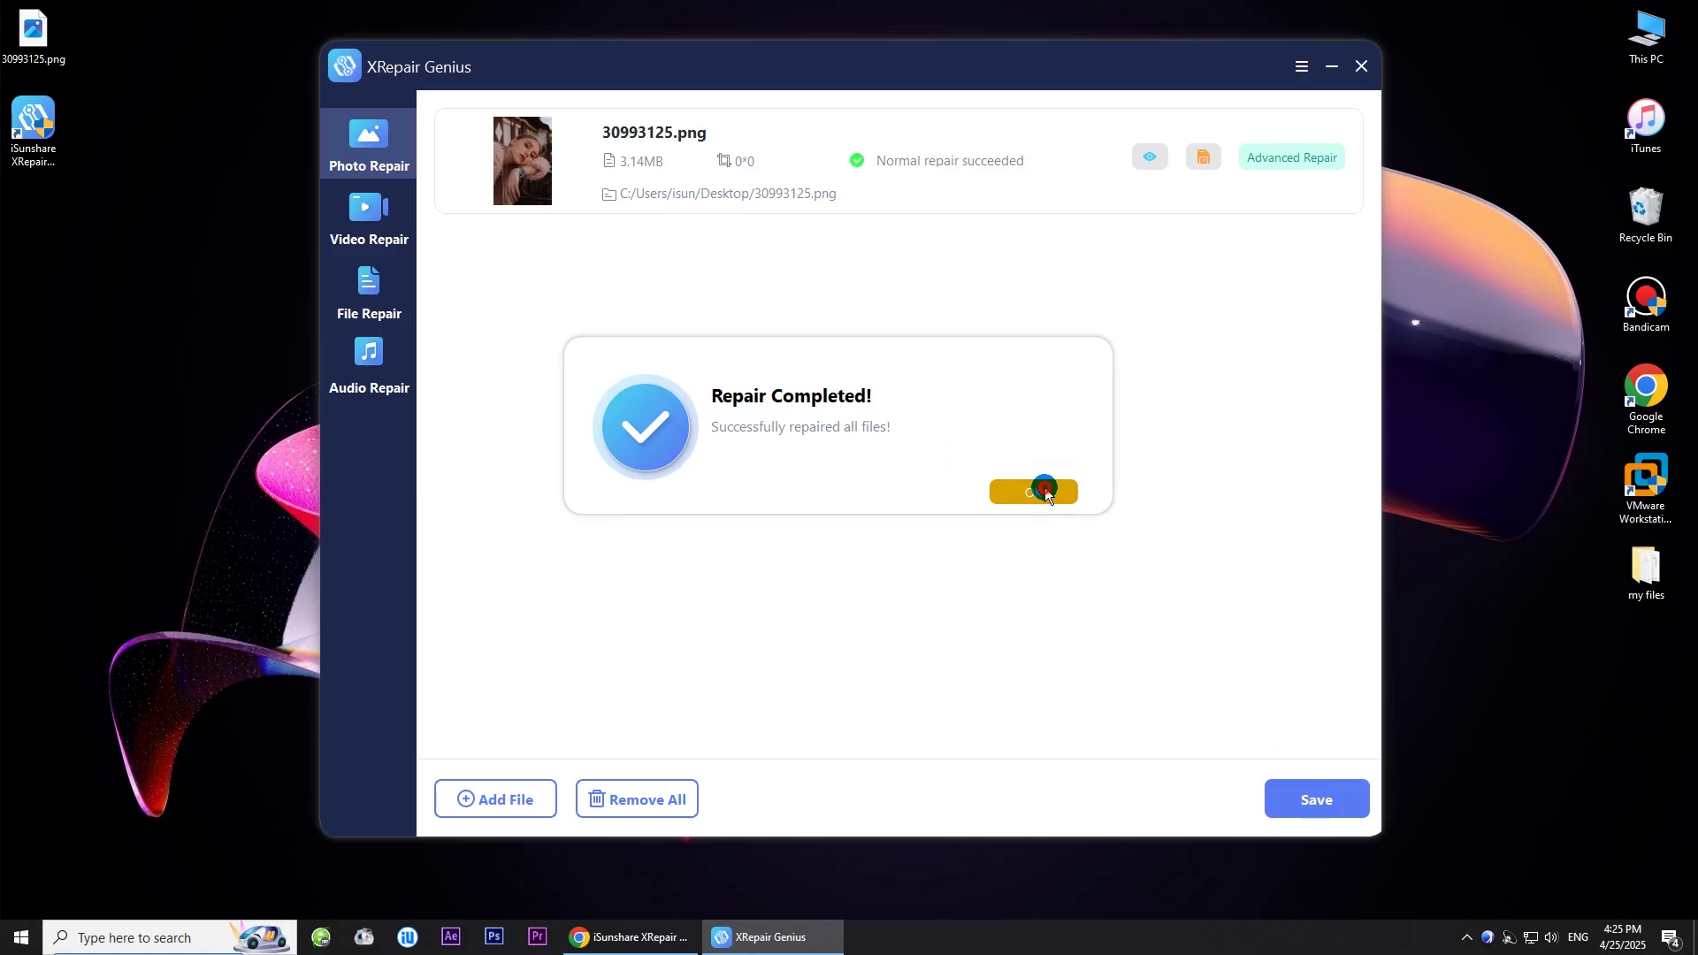
{"action": "left_click", "coordinate": [1038, 488]}
{"action": "left_click", "coordinate": [528, 183]}
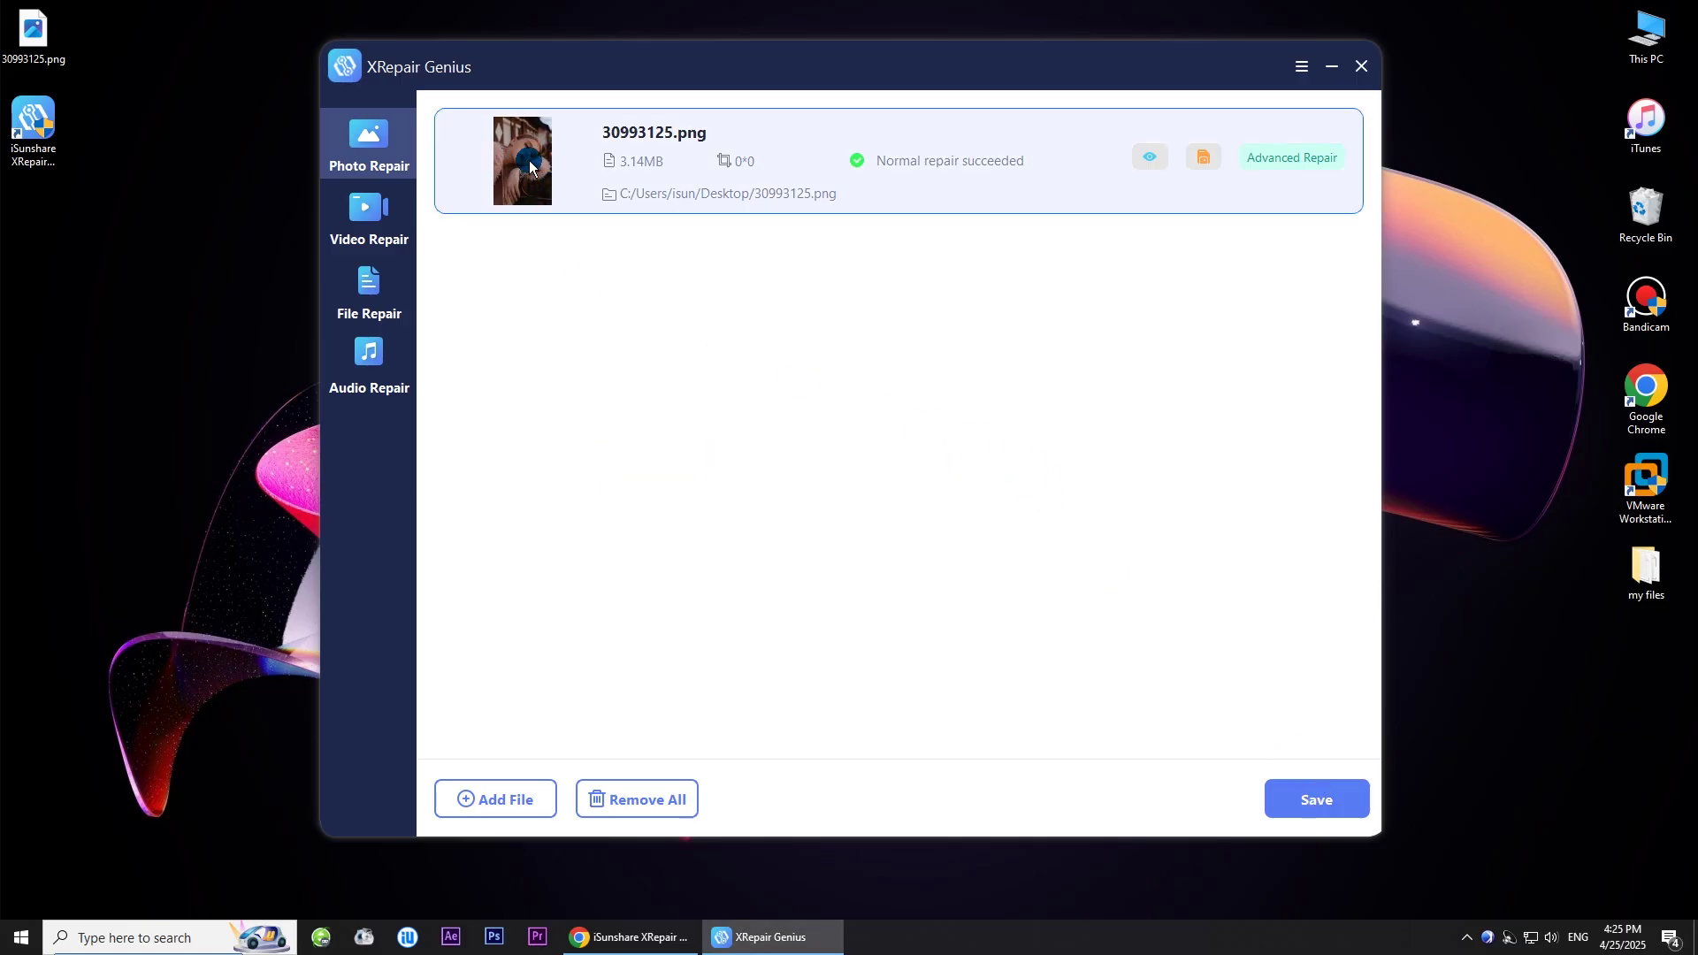
{"action": "left_click", "coordinate": [1149, 158]}
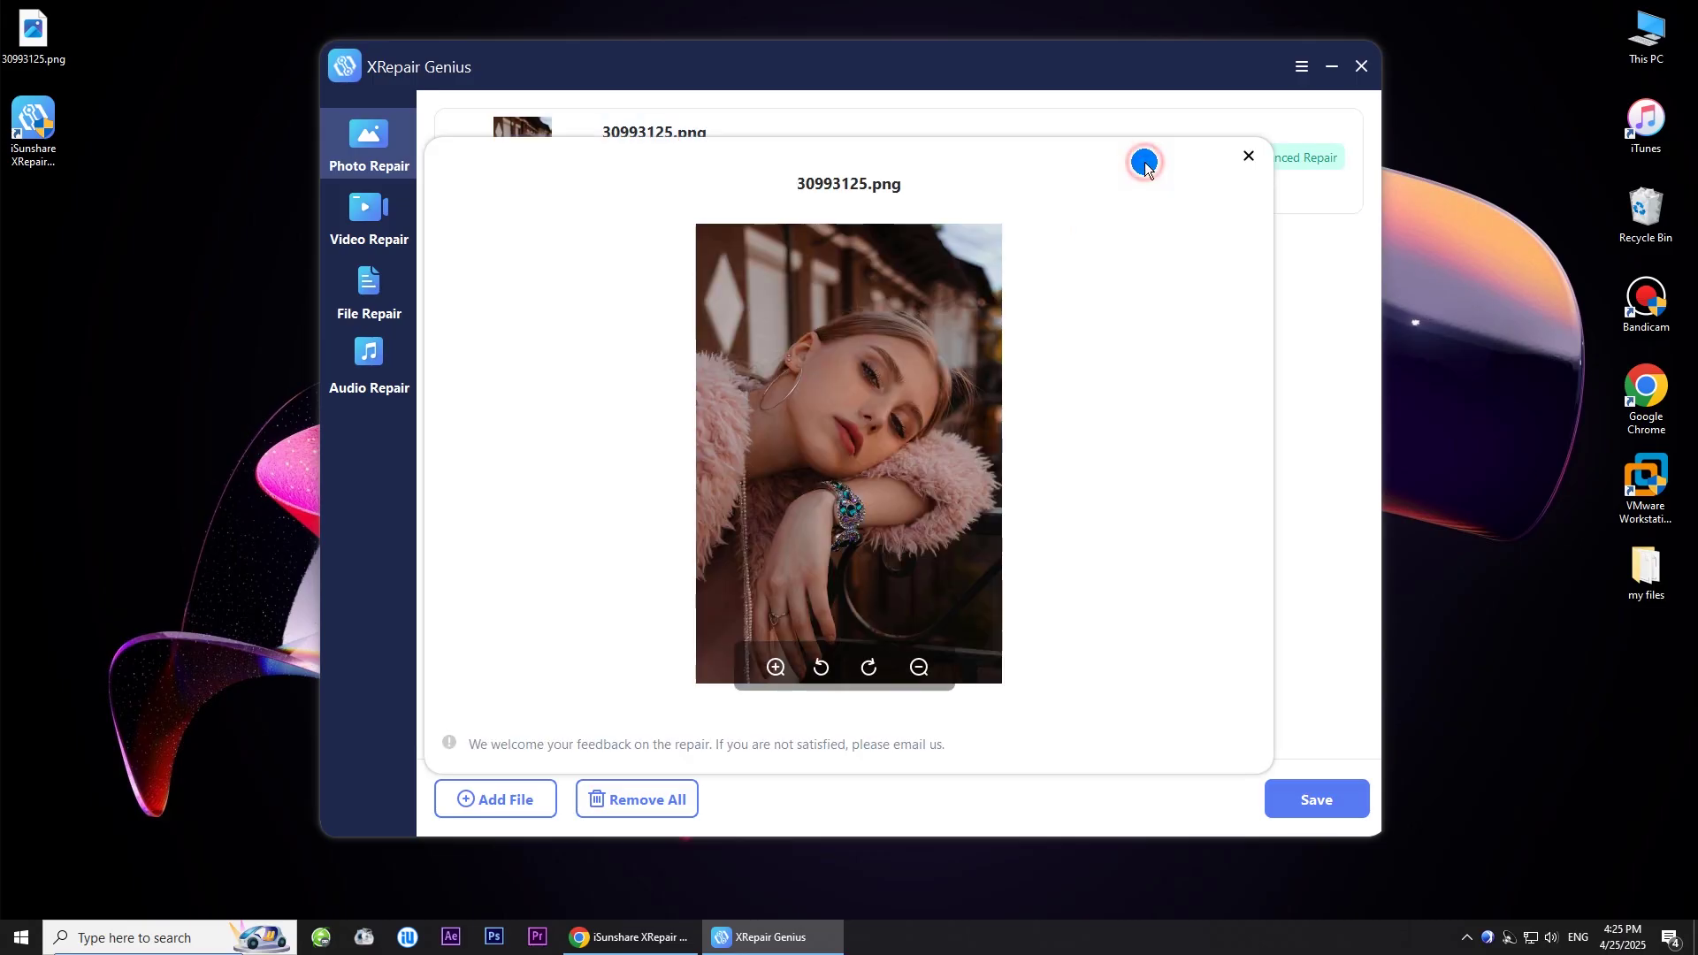
{"action": "left_click", "coordinate": [1248, 156]}
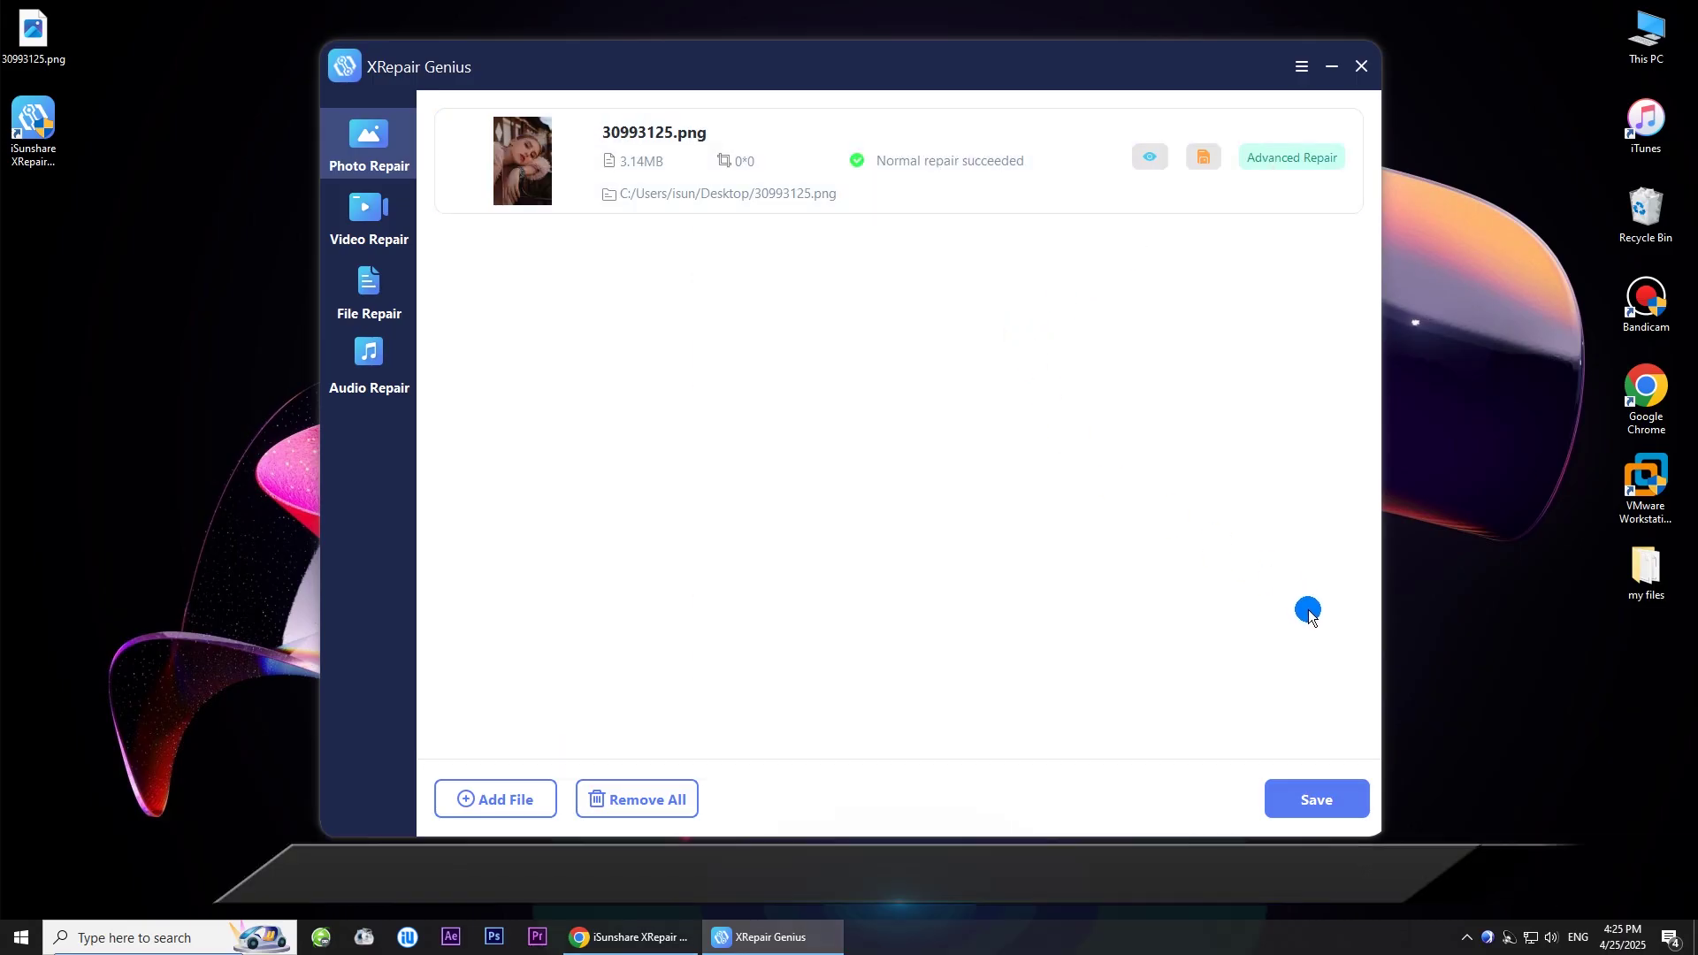
{"action": "left_click", "coordinate": [1310, 802]}
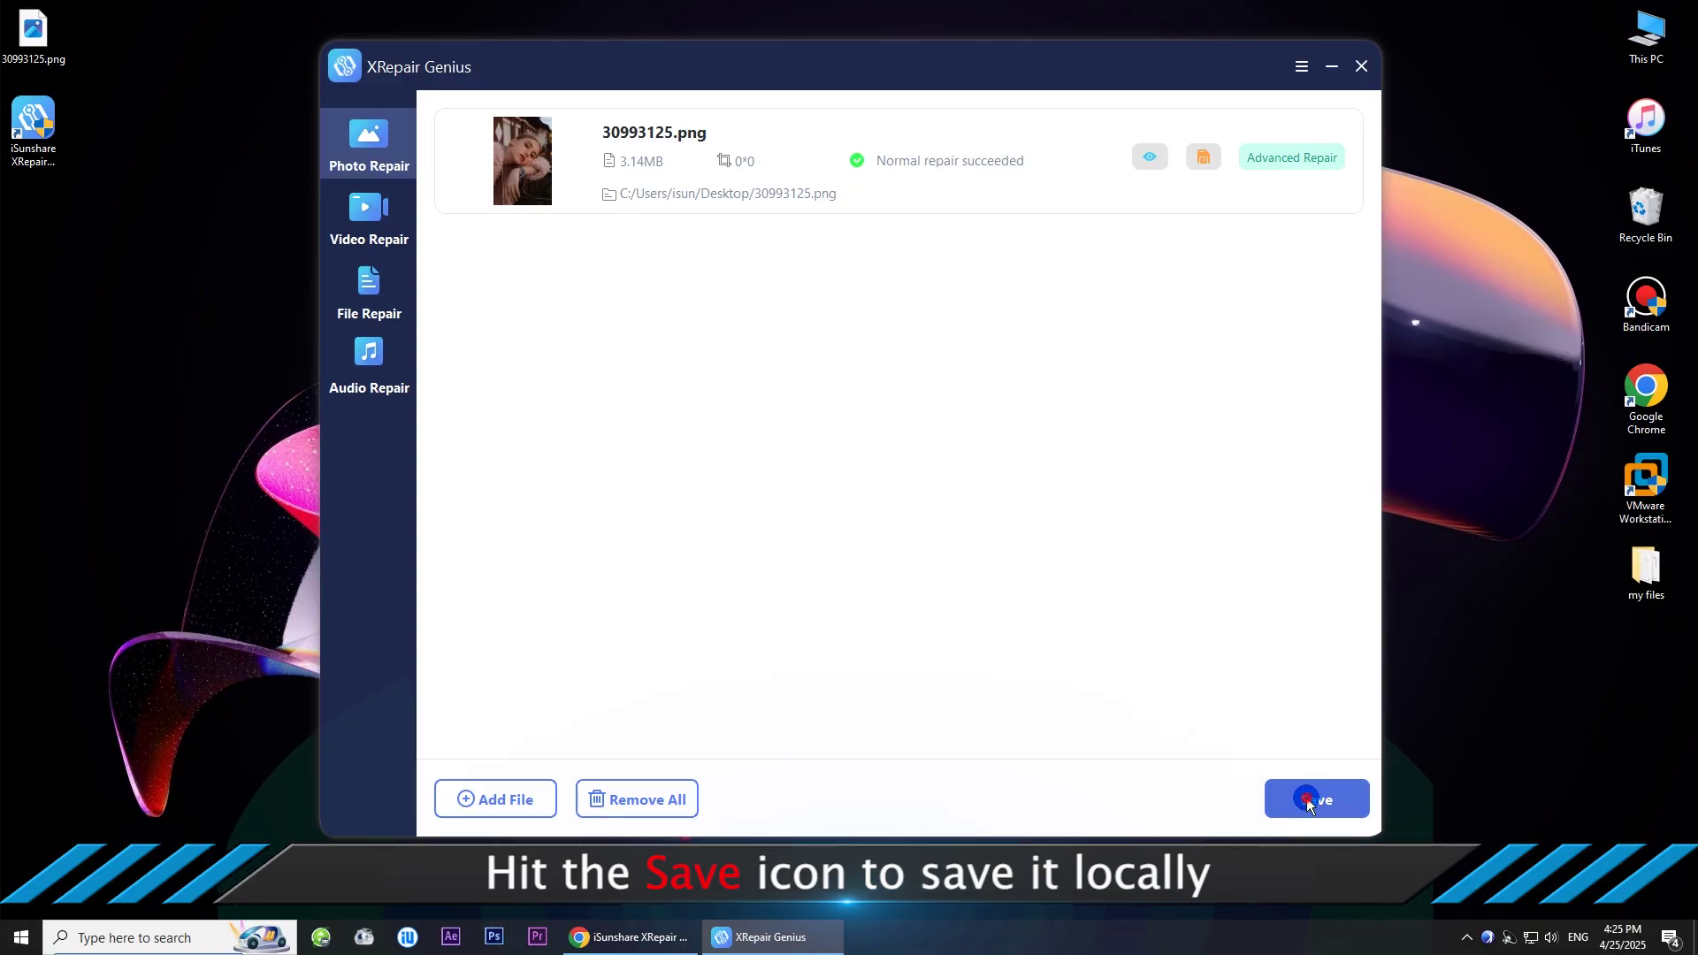
- Save the repaired photo into the Desktop folder and dismiss the Save Completed notice
{"action": "left_click", "coordinate": [391, 319]}
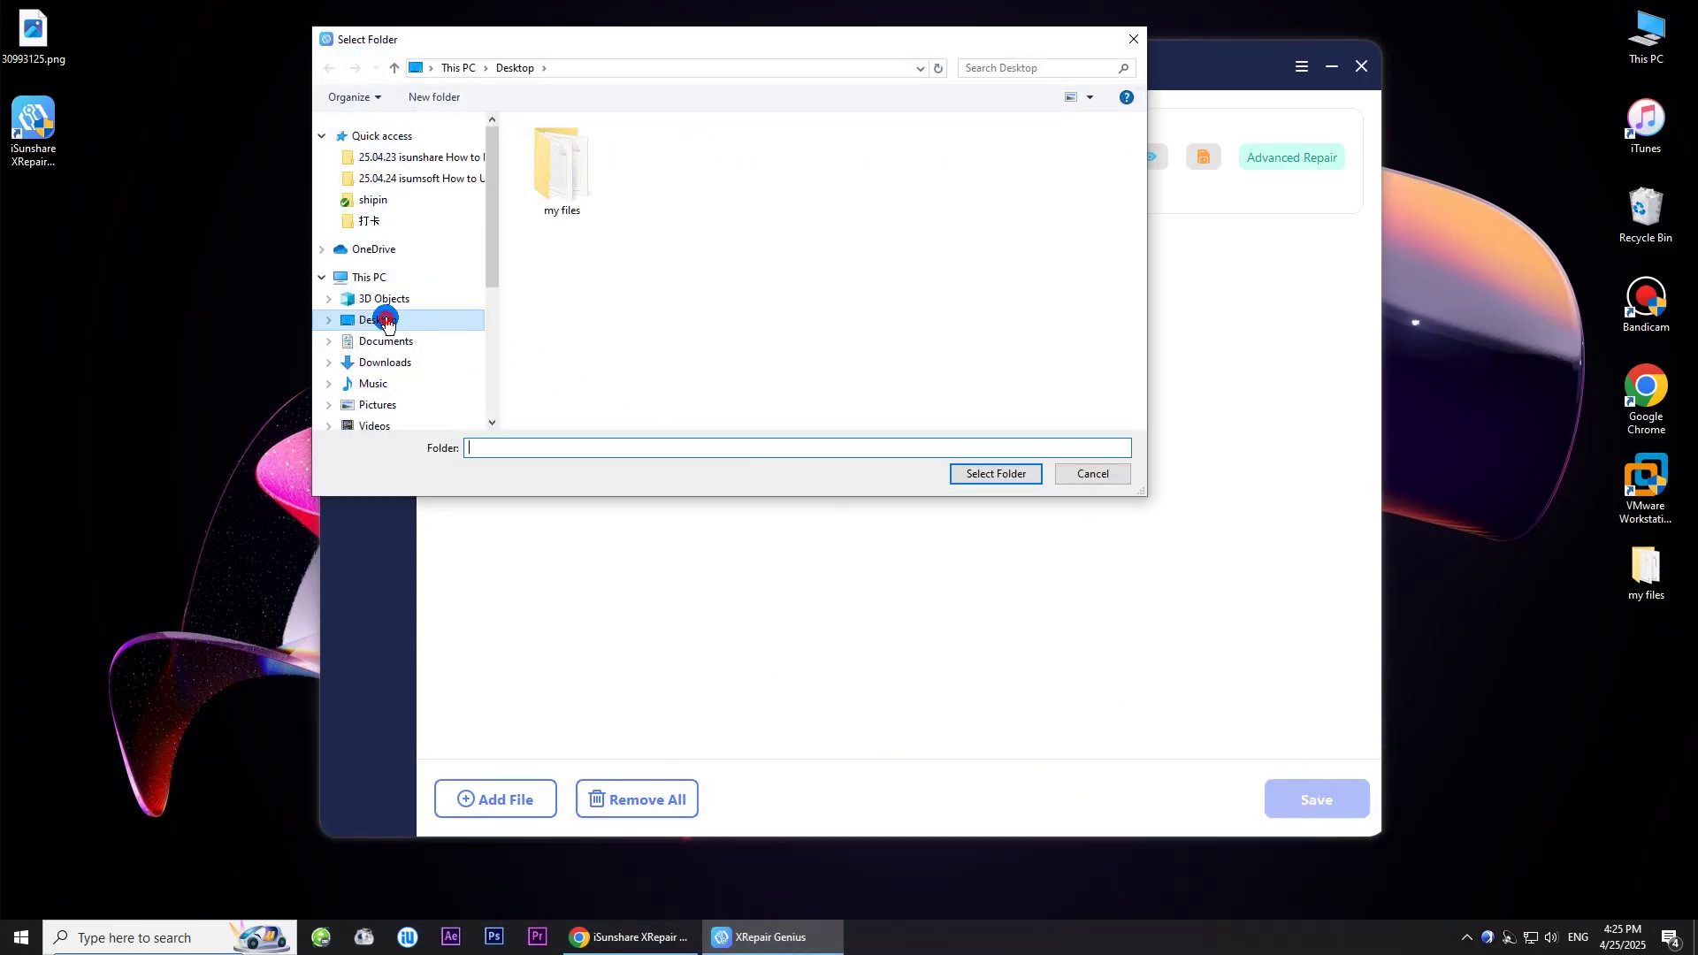
{"action": "left_click", "coordinate": [995, 474]}
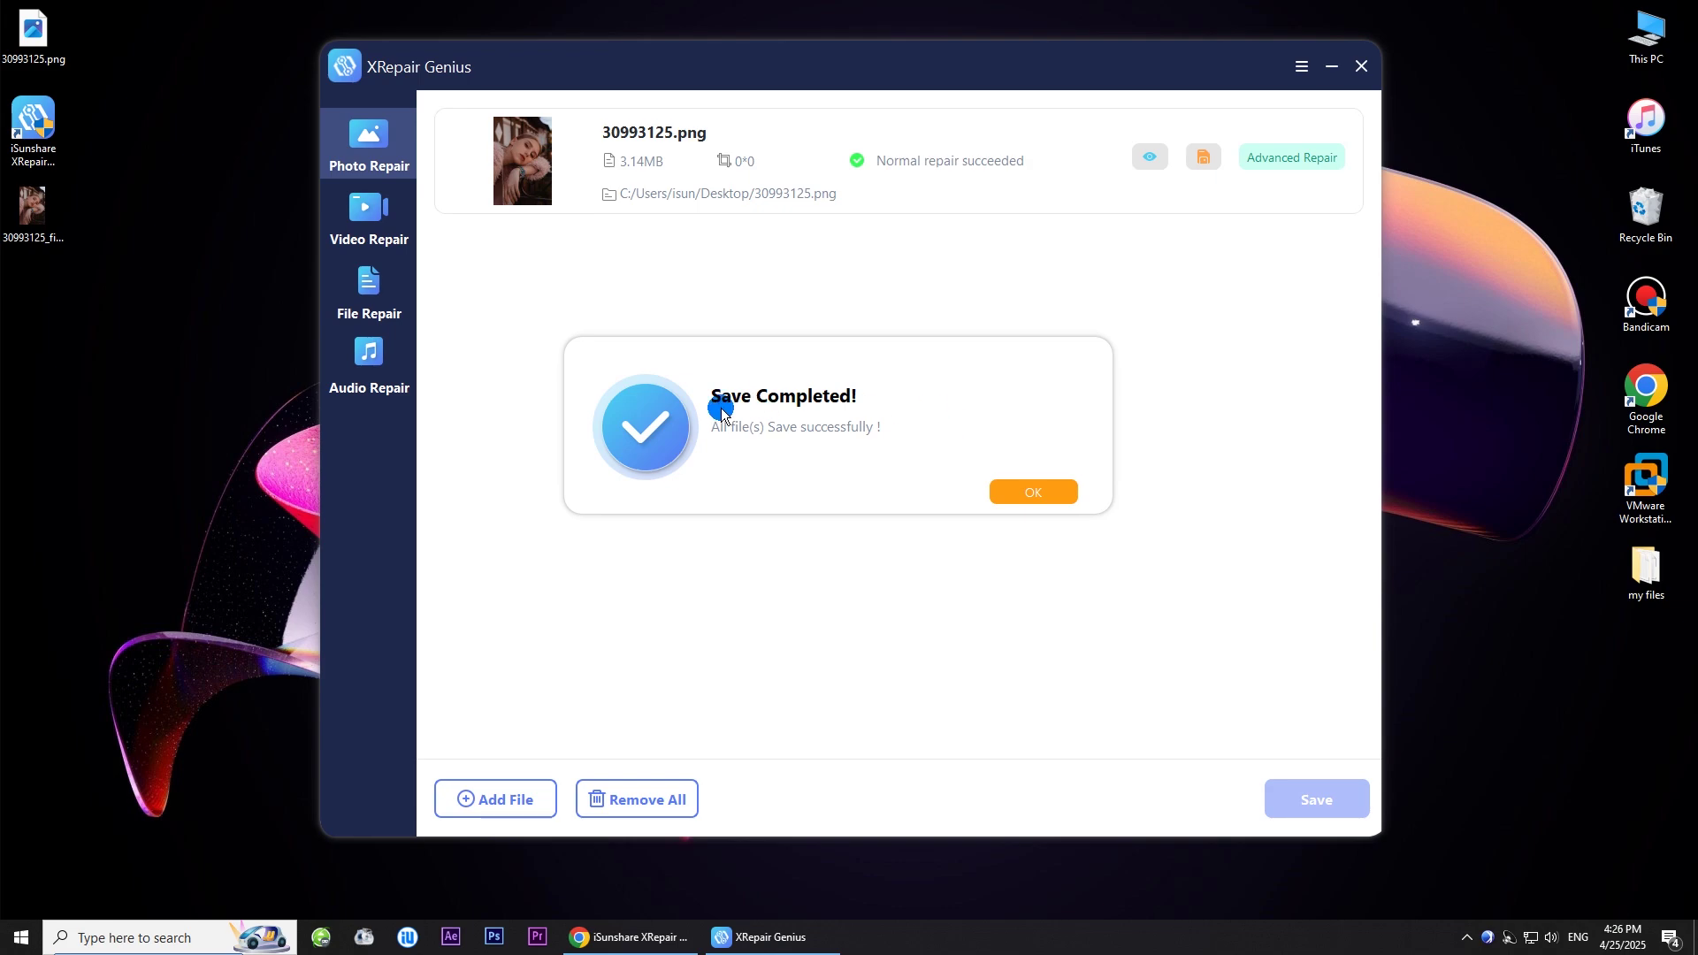
{"action": "left_click", "coordinate": [1018, 501]}
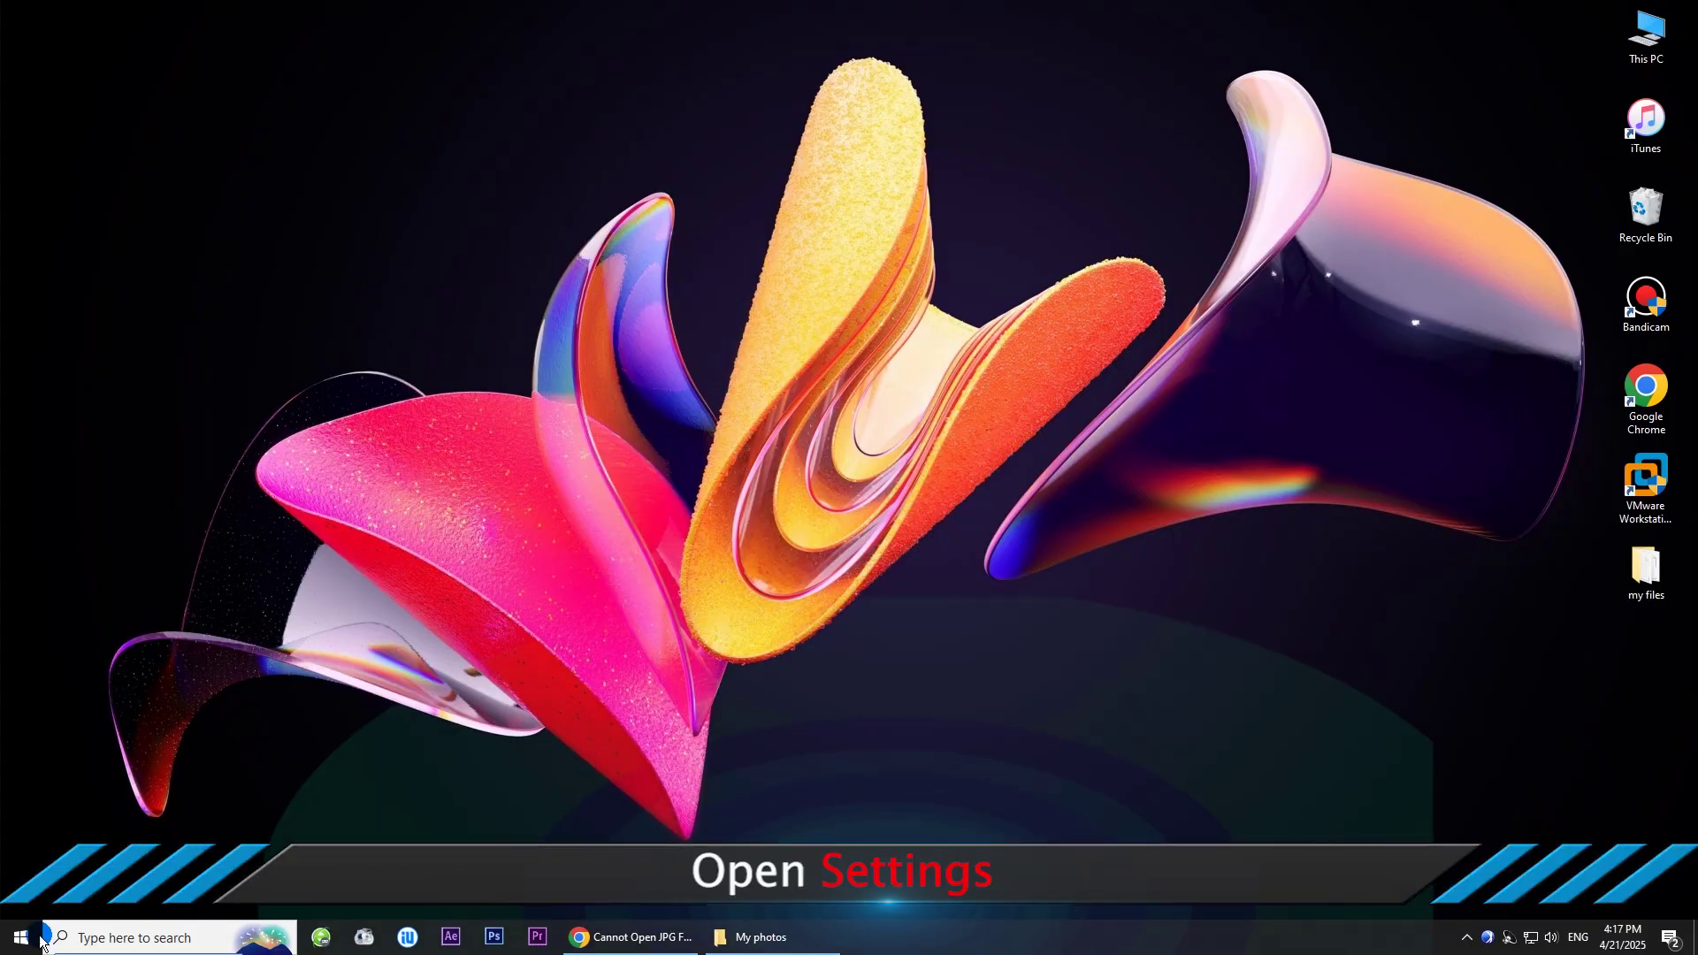
- Open Windows Settings from the Start quick menu and go to Apps
{"action": "right_click", "coordinate": [30, 943]}
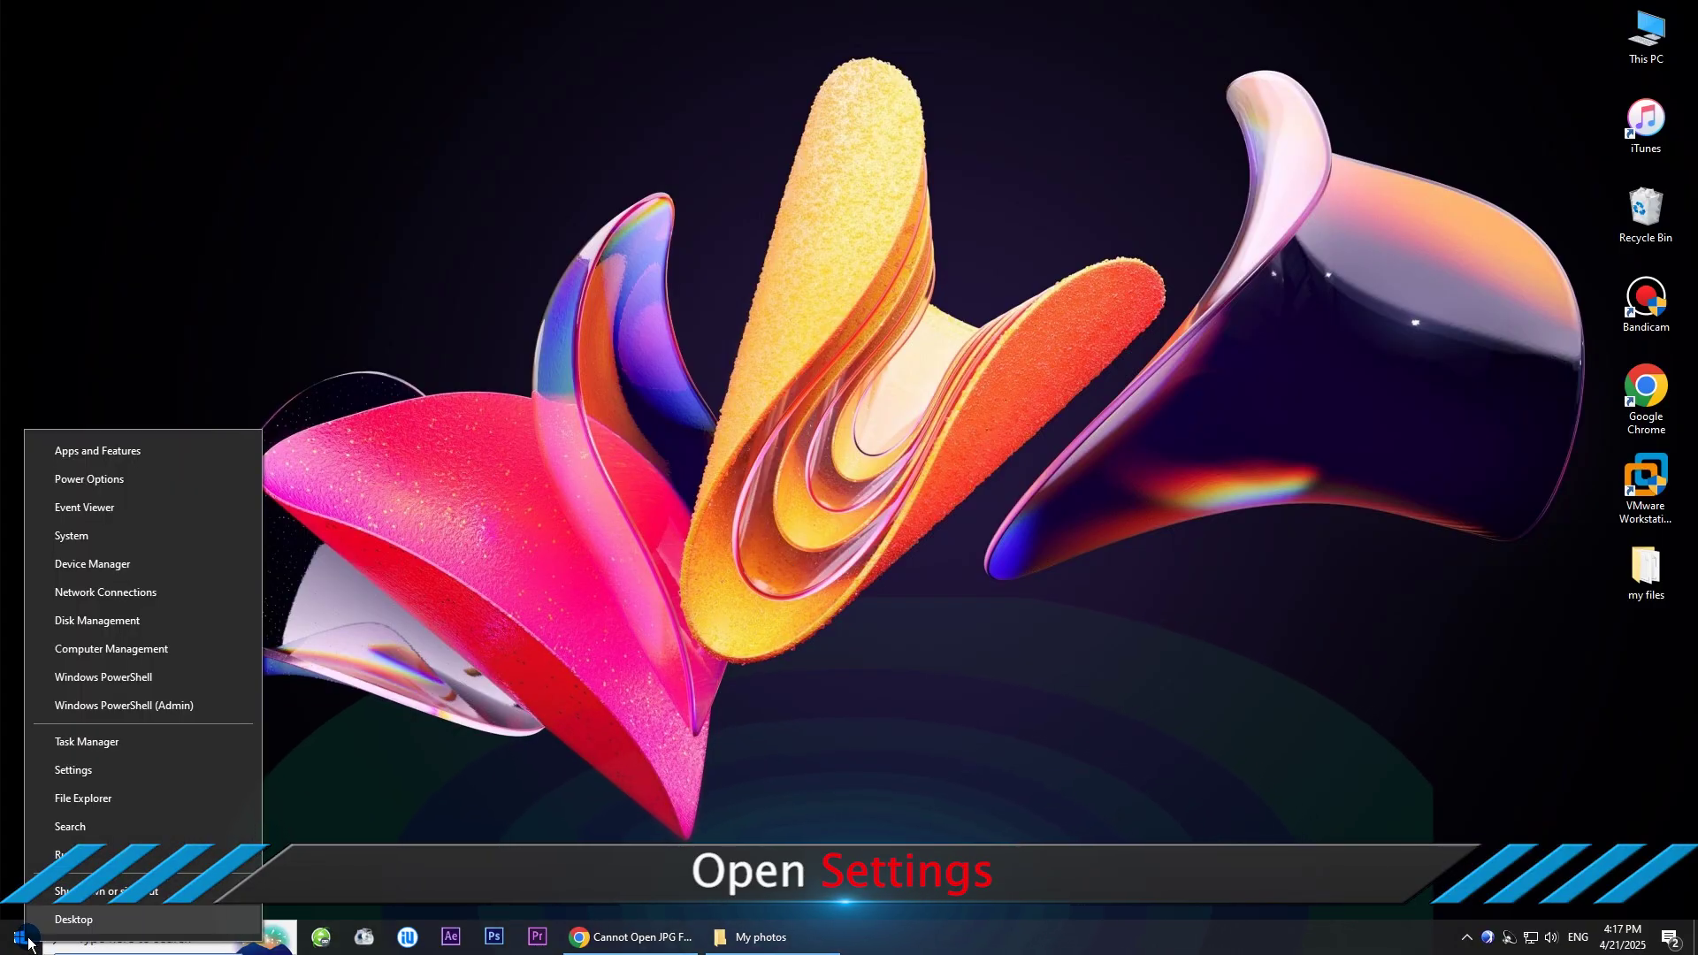
{"action": "left_click", "coordinate": [84, 769]}
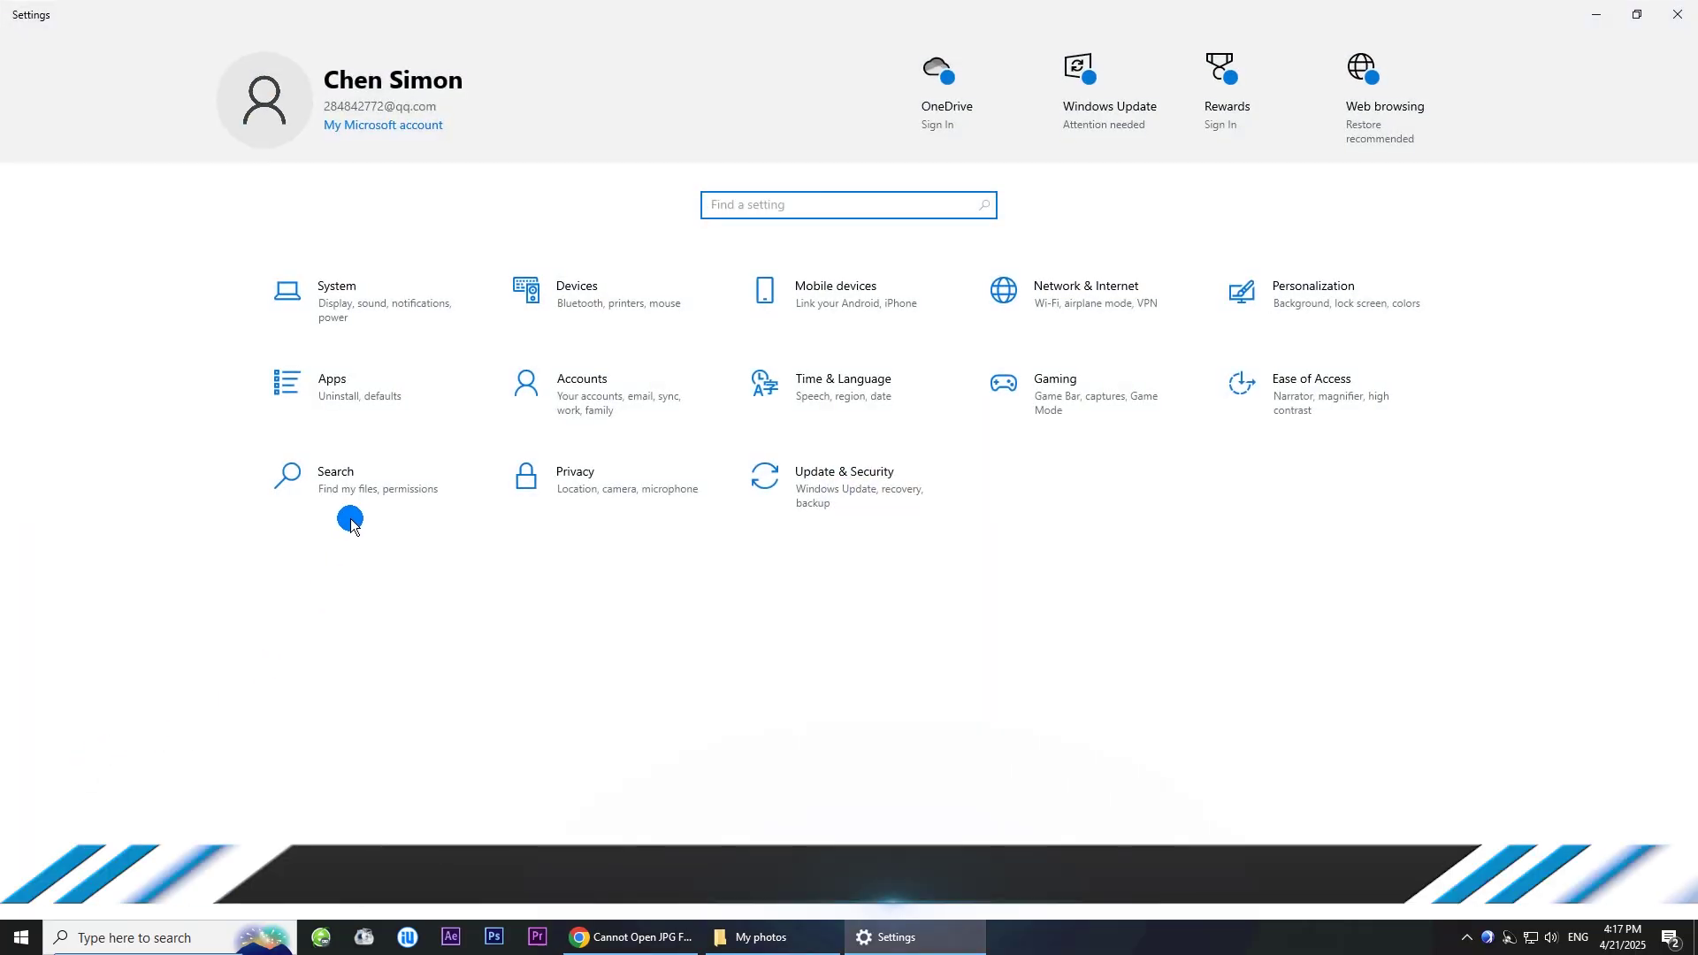
{"action": "left_click", "coordinate": [352, 402]}
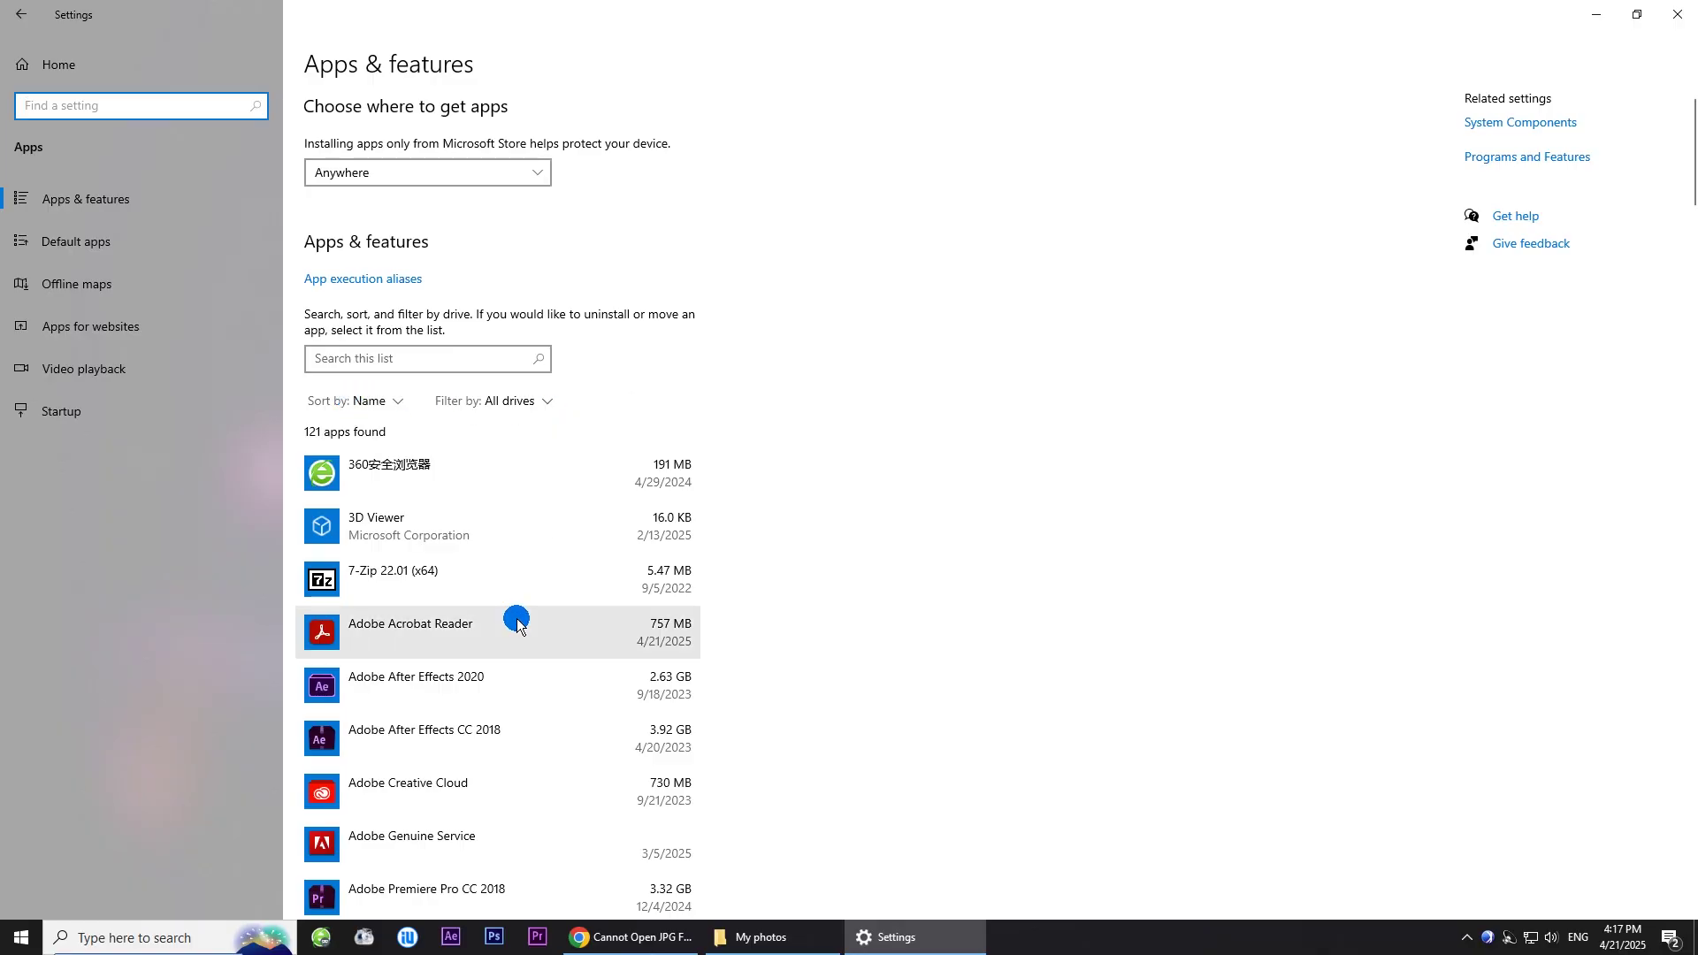
{"action": "scroll", "coordinate": [518, 584], "scroll_direction": "down", "scroll_amount": 5}
{"action": "scroll", "coordinate": [516, 620], "scroll_direction": "down", "scroll_amount": 5}
{"action": "scroll", "coordinate": [517, 620], "scroll_direction": "down", "scroll_amount": 5}
{"action": "scroll", "coordinate": [517, 619], "scroll_direction": "down", "scroll_amount": 5}
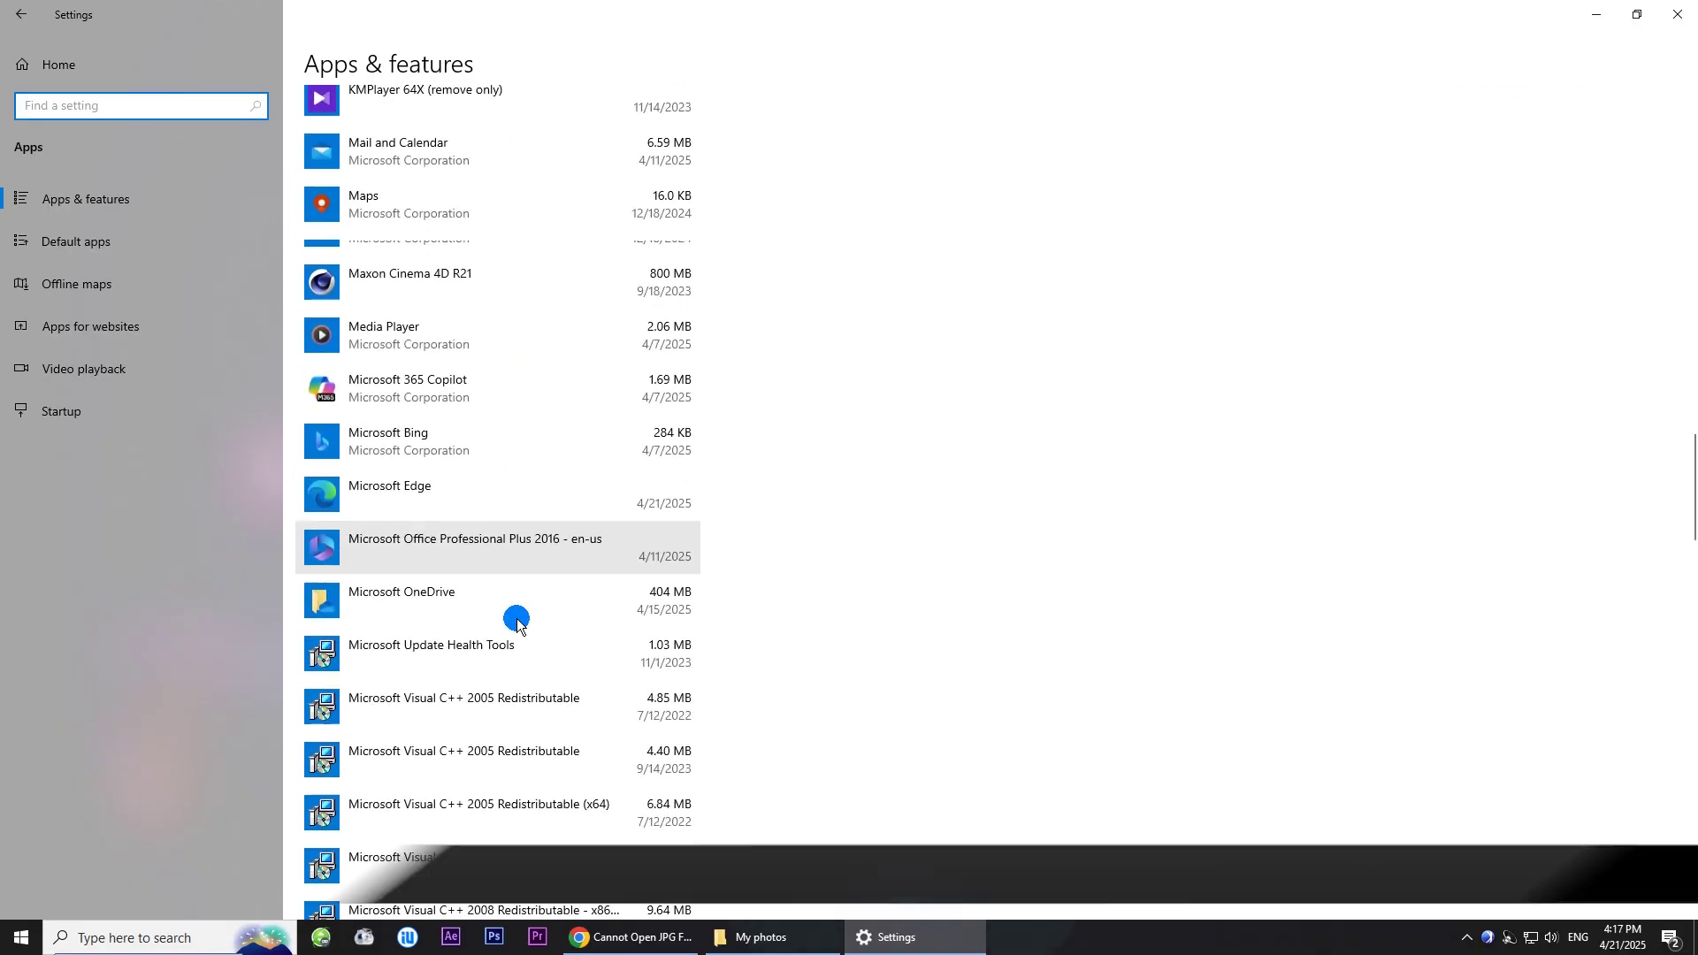
{"action": "scroll", "coordinate": [516, 619], "scroll_direction": "down", "scroll_amount": 5}
{"action": "scroll", "coordinate": [516, 619], "scroll_direction": "down", "scroll_amount": 3}
{"action": "scroll", "coordinate": [516, 620], "scroll_direction": "down", "scroll_amount": 5}
{"action": "scroll", "coordinate": [515, 620], "scroll_direction": "down", "scroll_amount": 2}
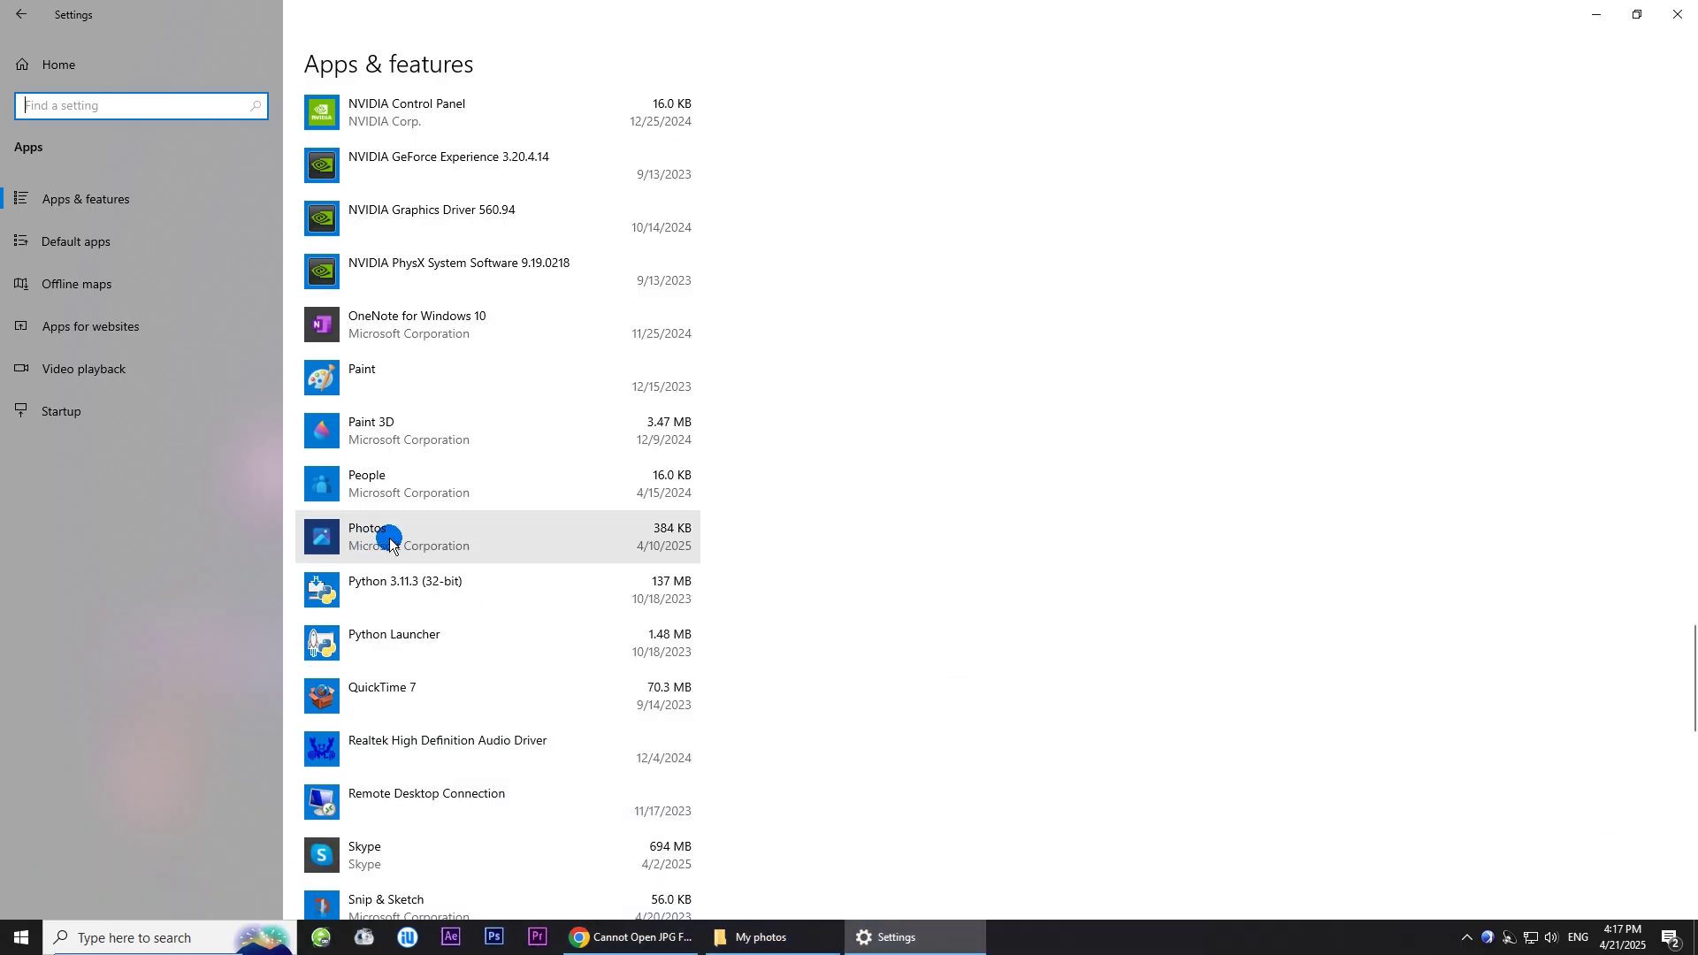
- Open the Photos app's advanced options, then run Repair followed by Reset
{"action": "left_click", "coordinate": [389, 537]}
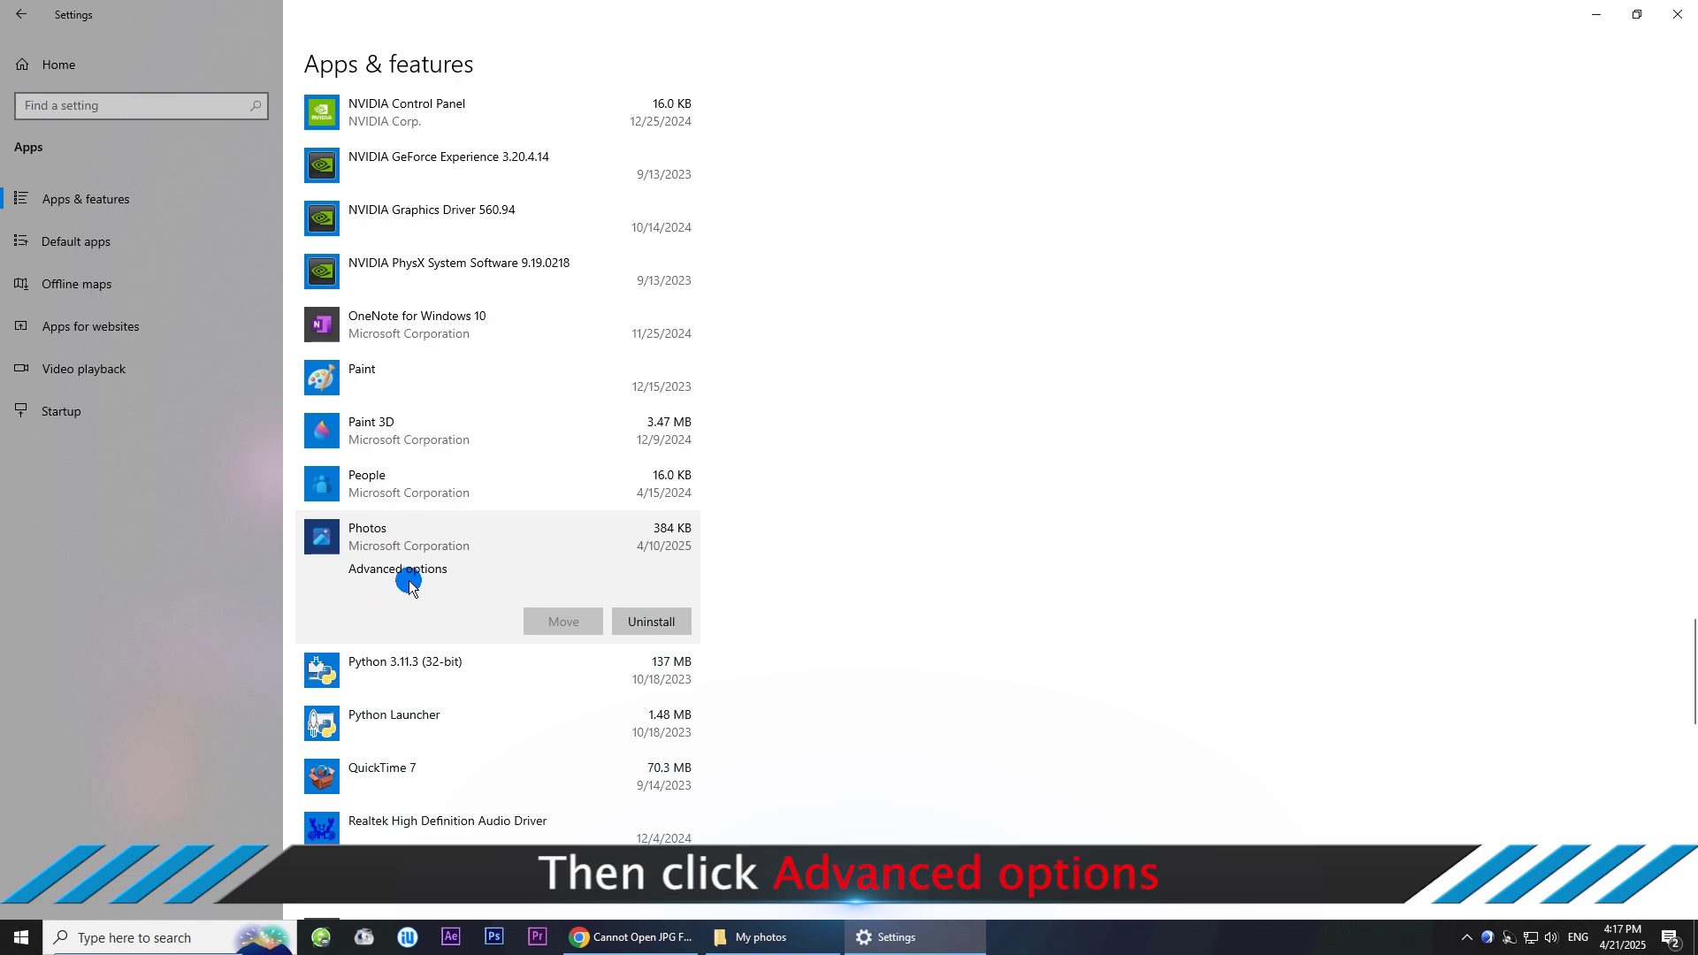
{"action": "left_click", "coordinate": [398, 570]}
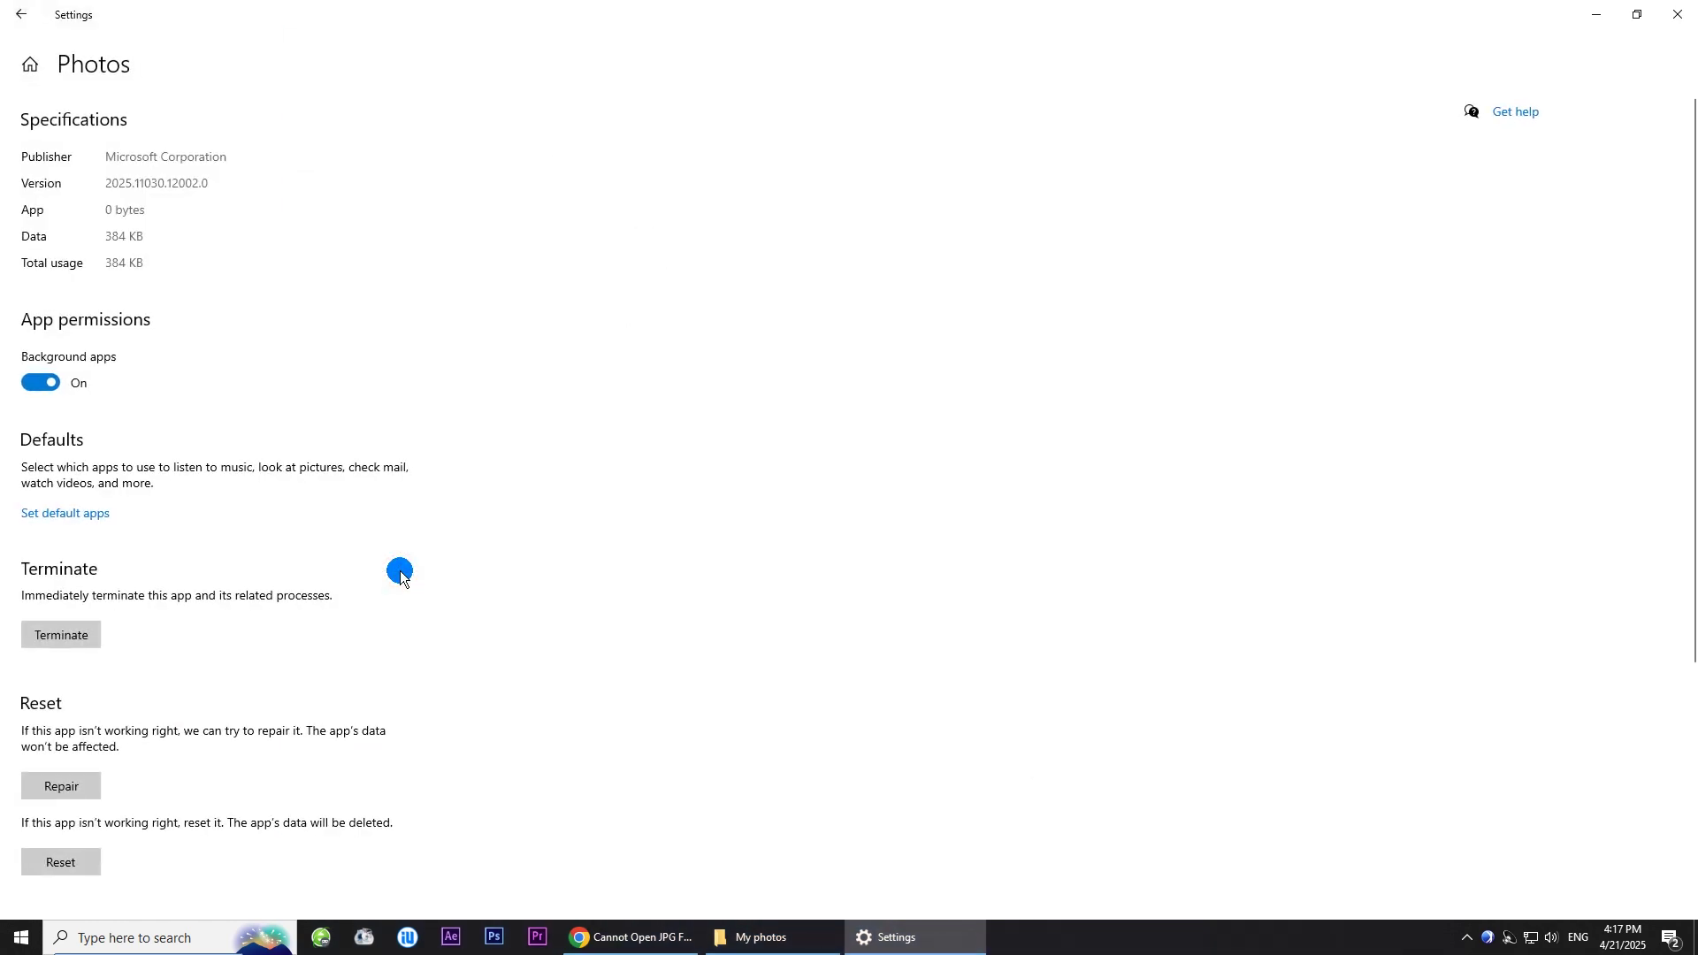
{"action": "scroll", "coordinate": [399, 571], "scroll_direction": "down", "scroll_amount": 5}
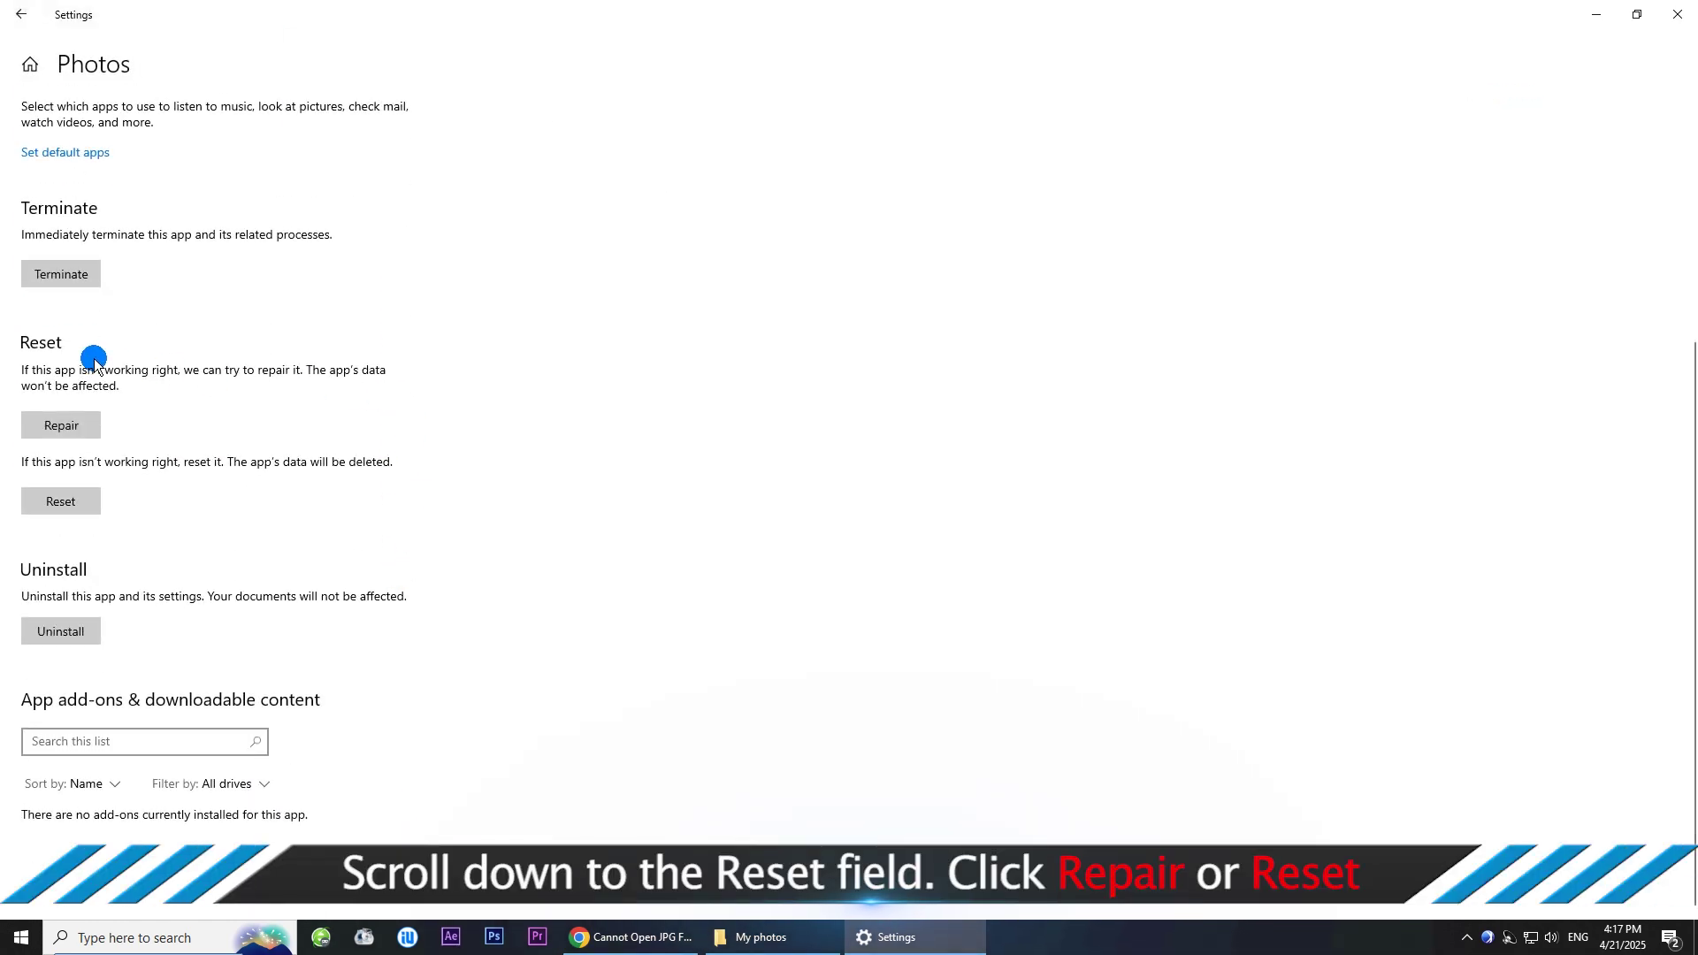
{"action": "left_click", "coordinate": [61, 425]}
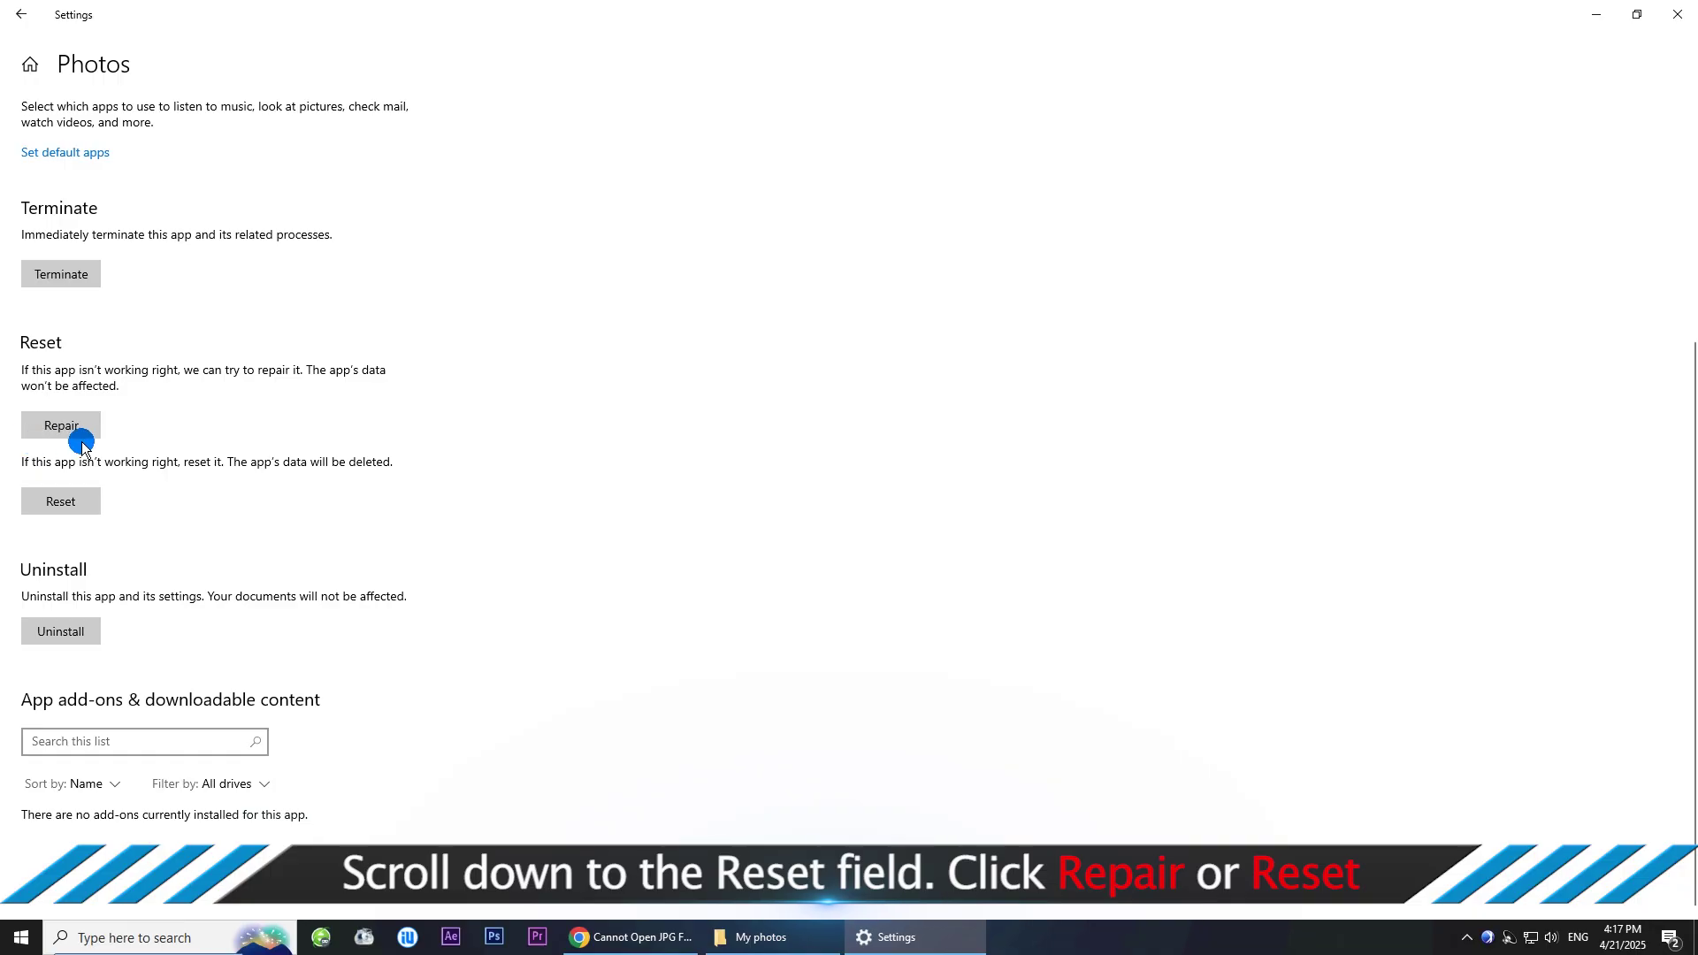
{"action": "left_click", "coordinate": [60, 502]}
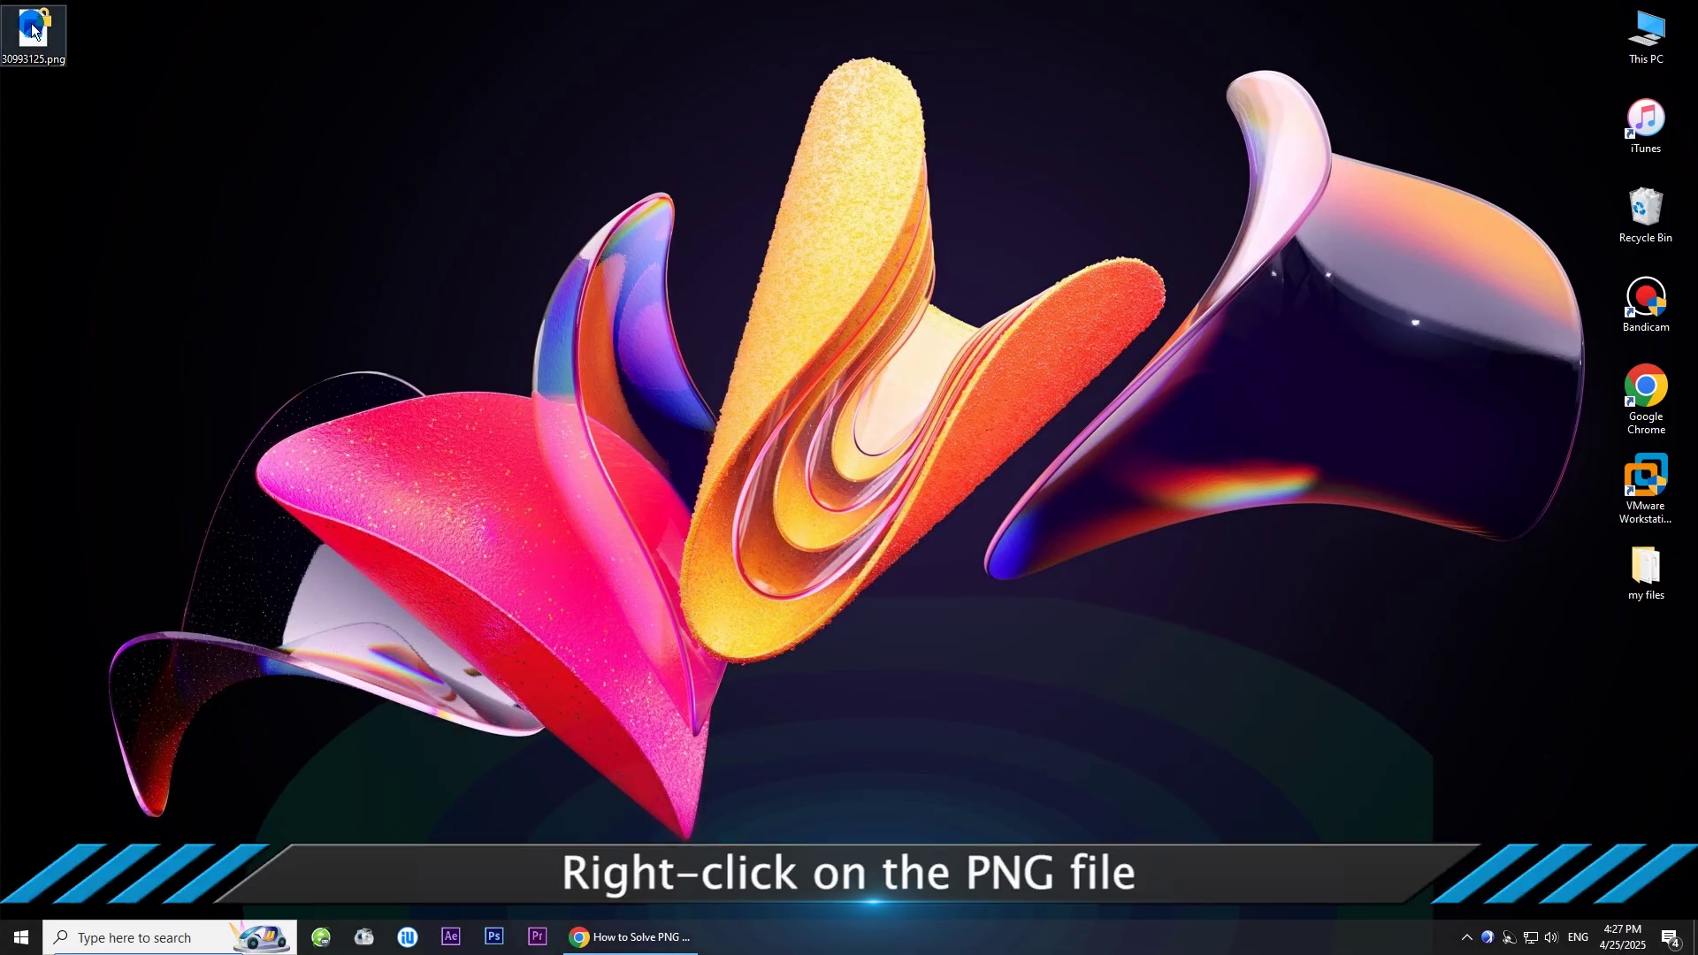
- Uncheck 'Encrypt contents to secure data' in 30993125.png's advanced attributes and apply it
{"action": "right_click", "coordinate": [36, 26]}
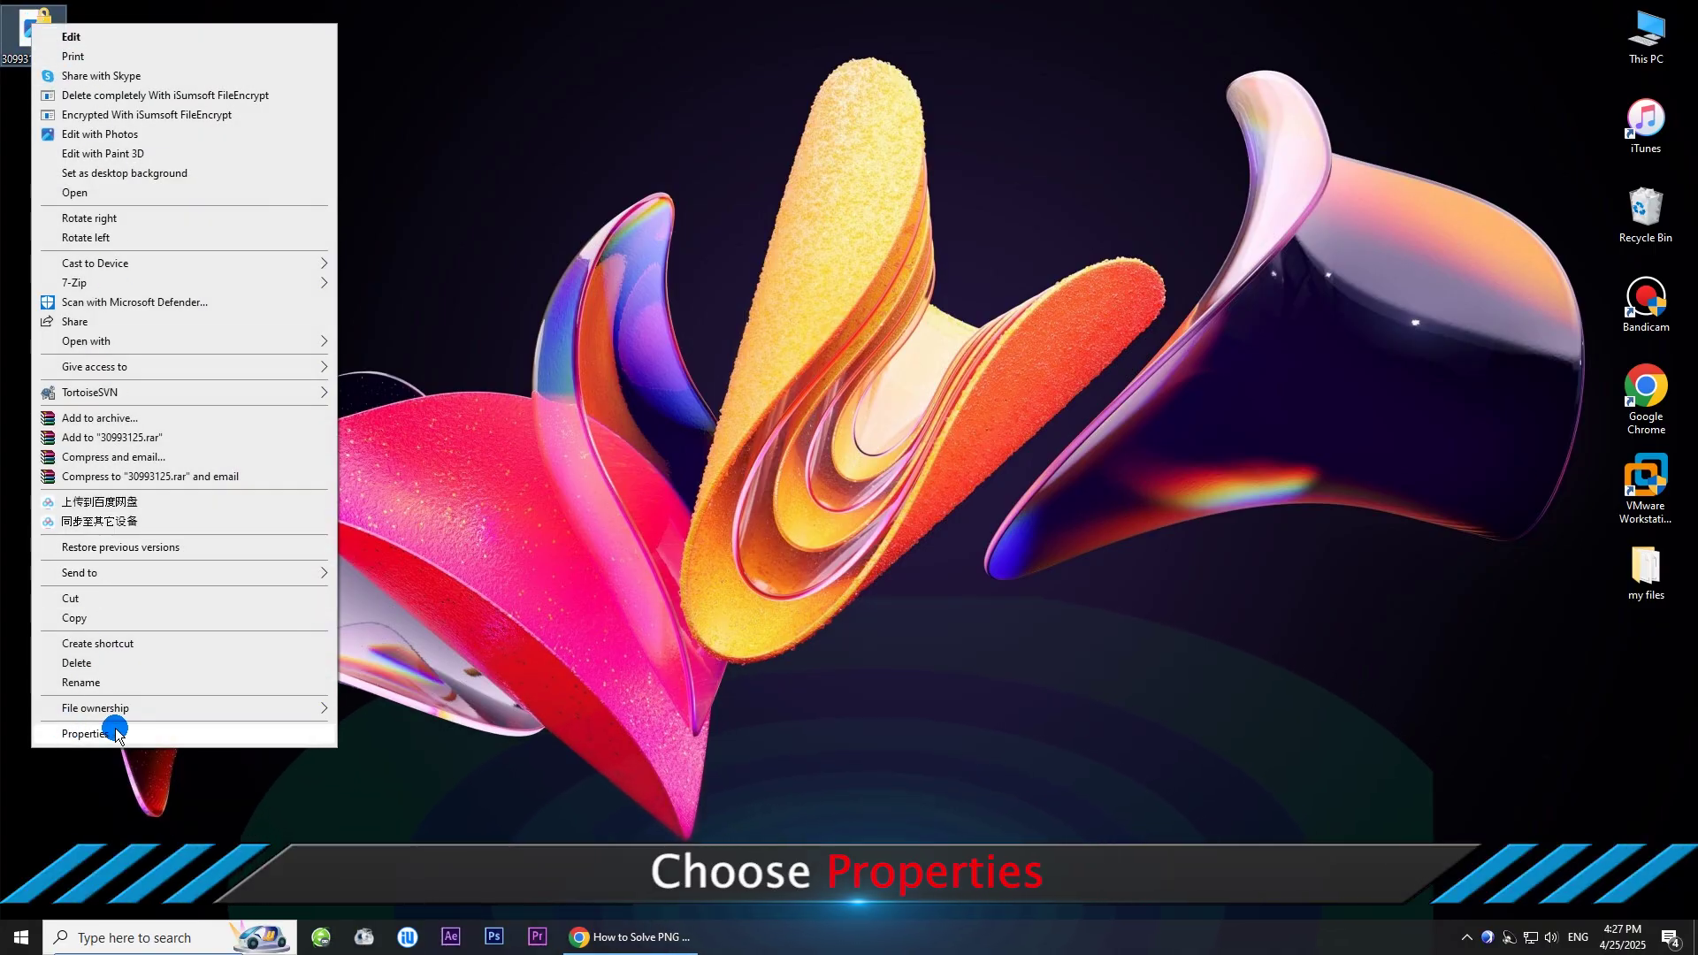
{"action": "left_click", "coordinate": [117, 733]}
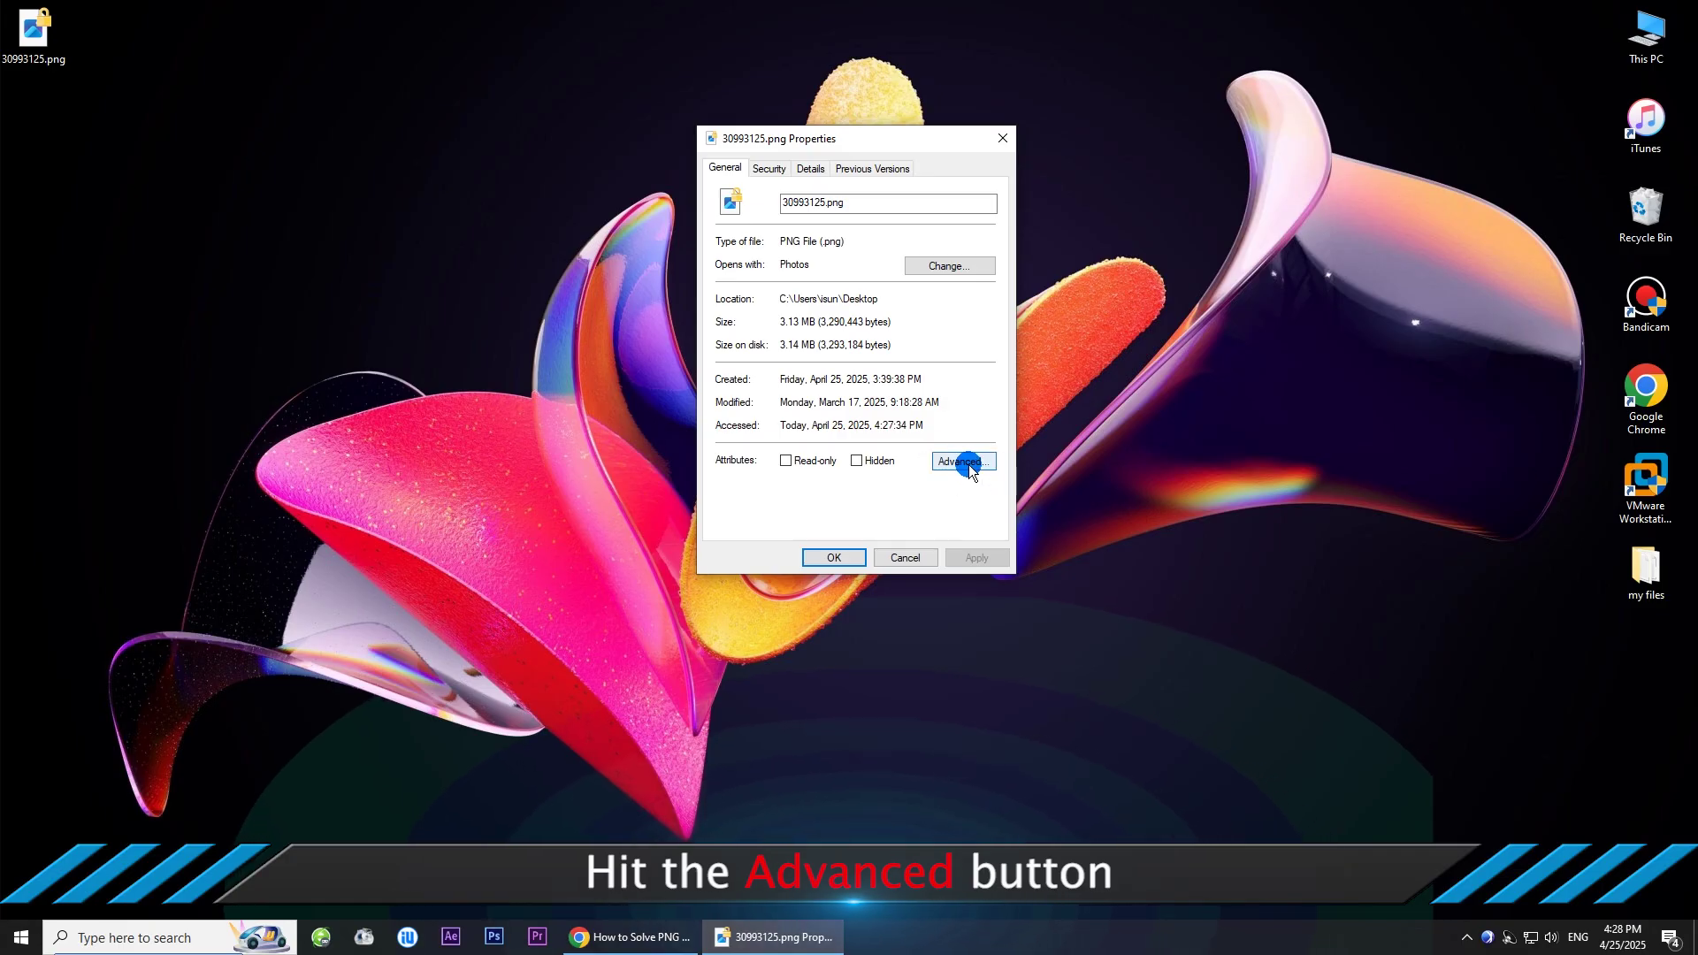
{"action": "left_click", "coordinate": [968, 462]}
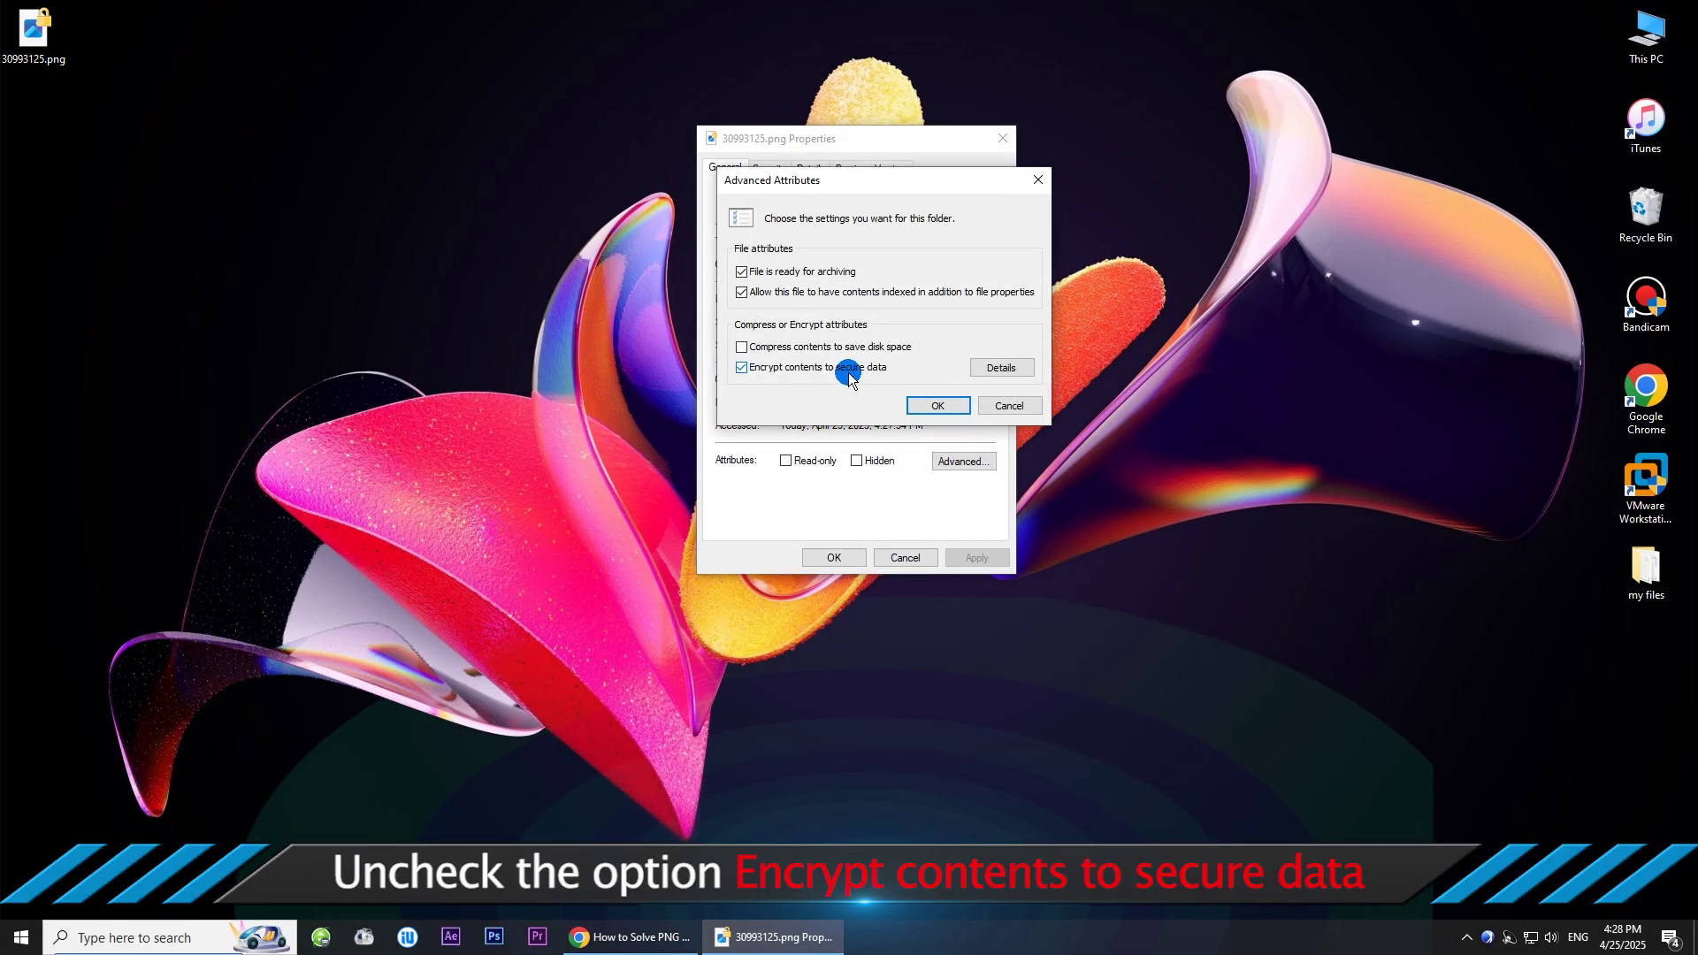
{"action": "left_click", "coordinate": [742, 367]}
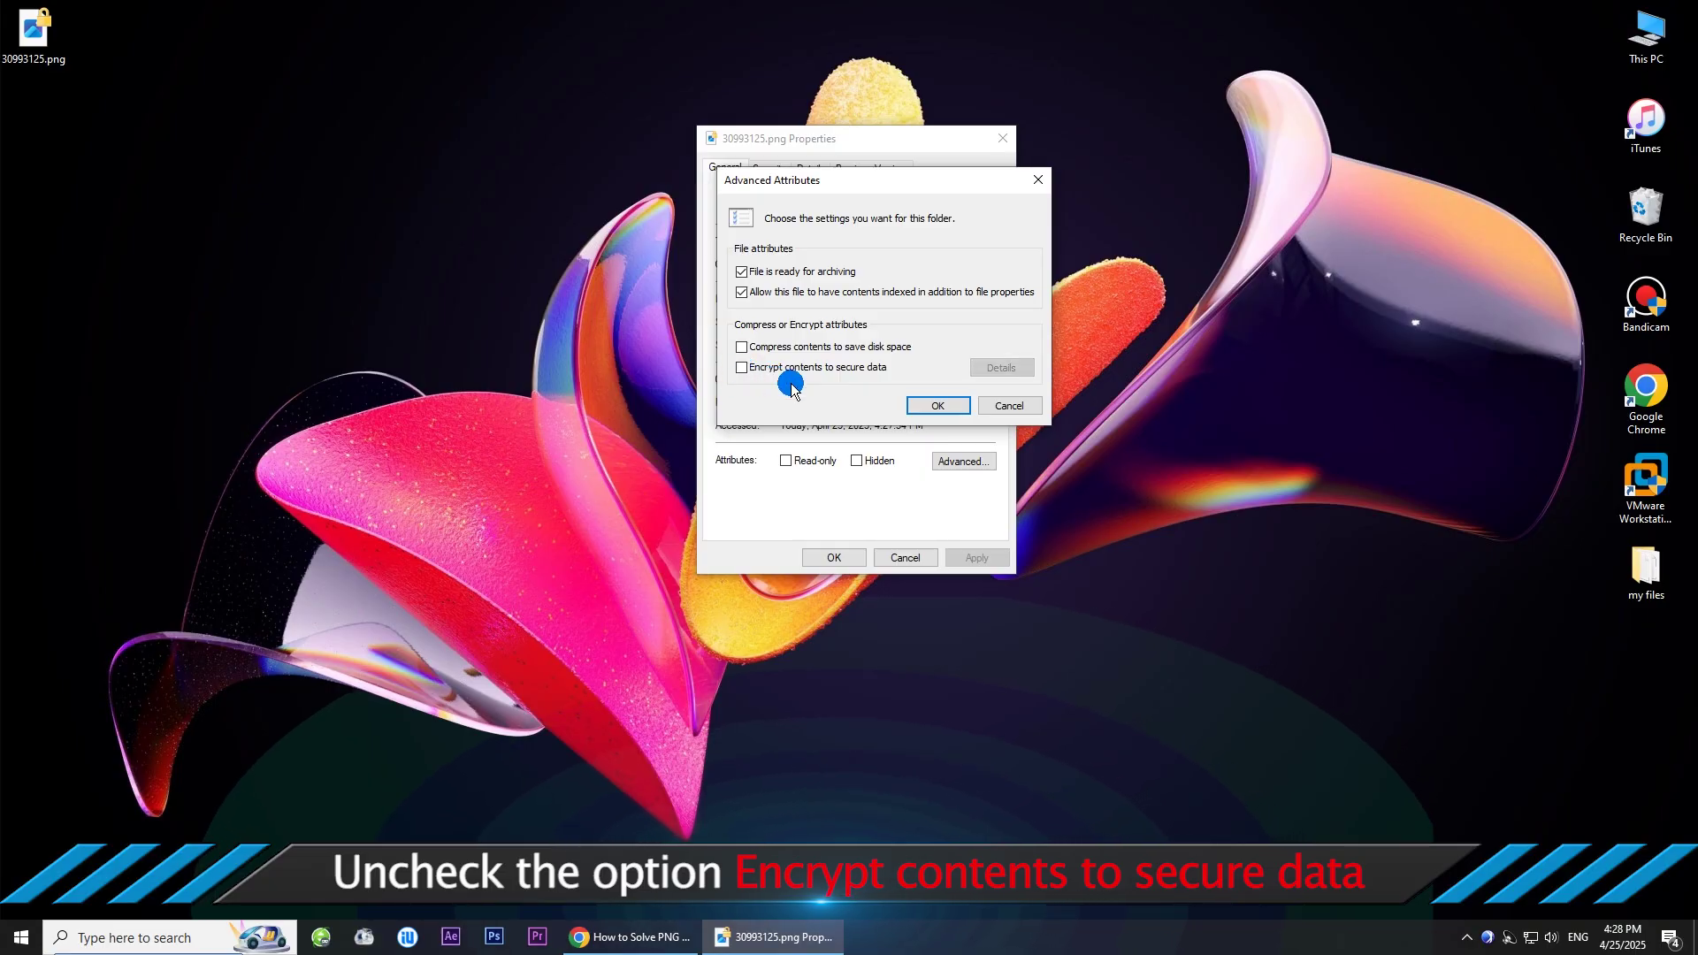
{"action": "left_click", "coordinate": [939, 404]}
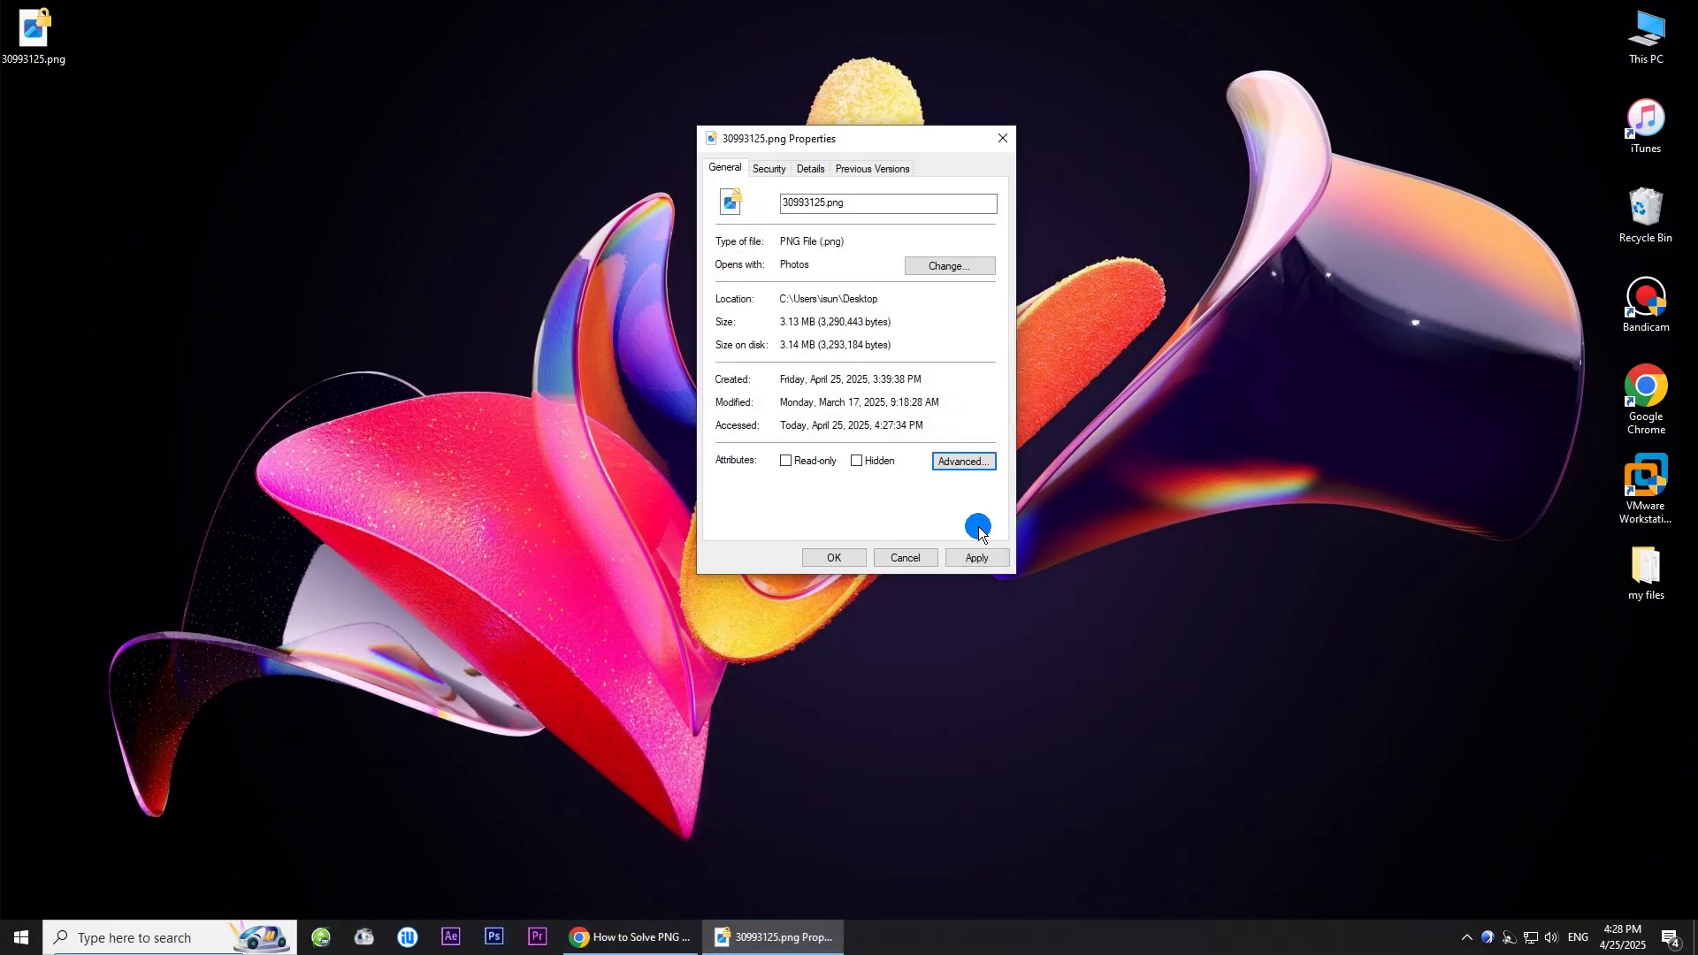
{"action": "left_click", "coordinate": [979, 557]}
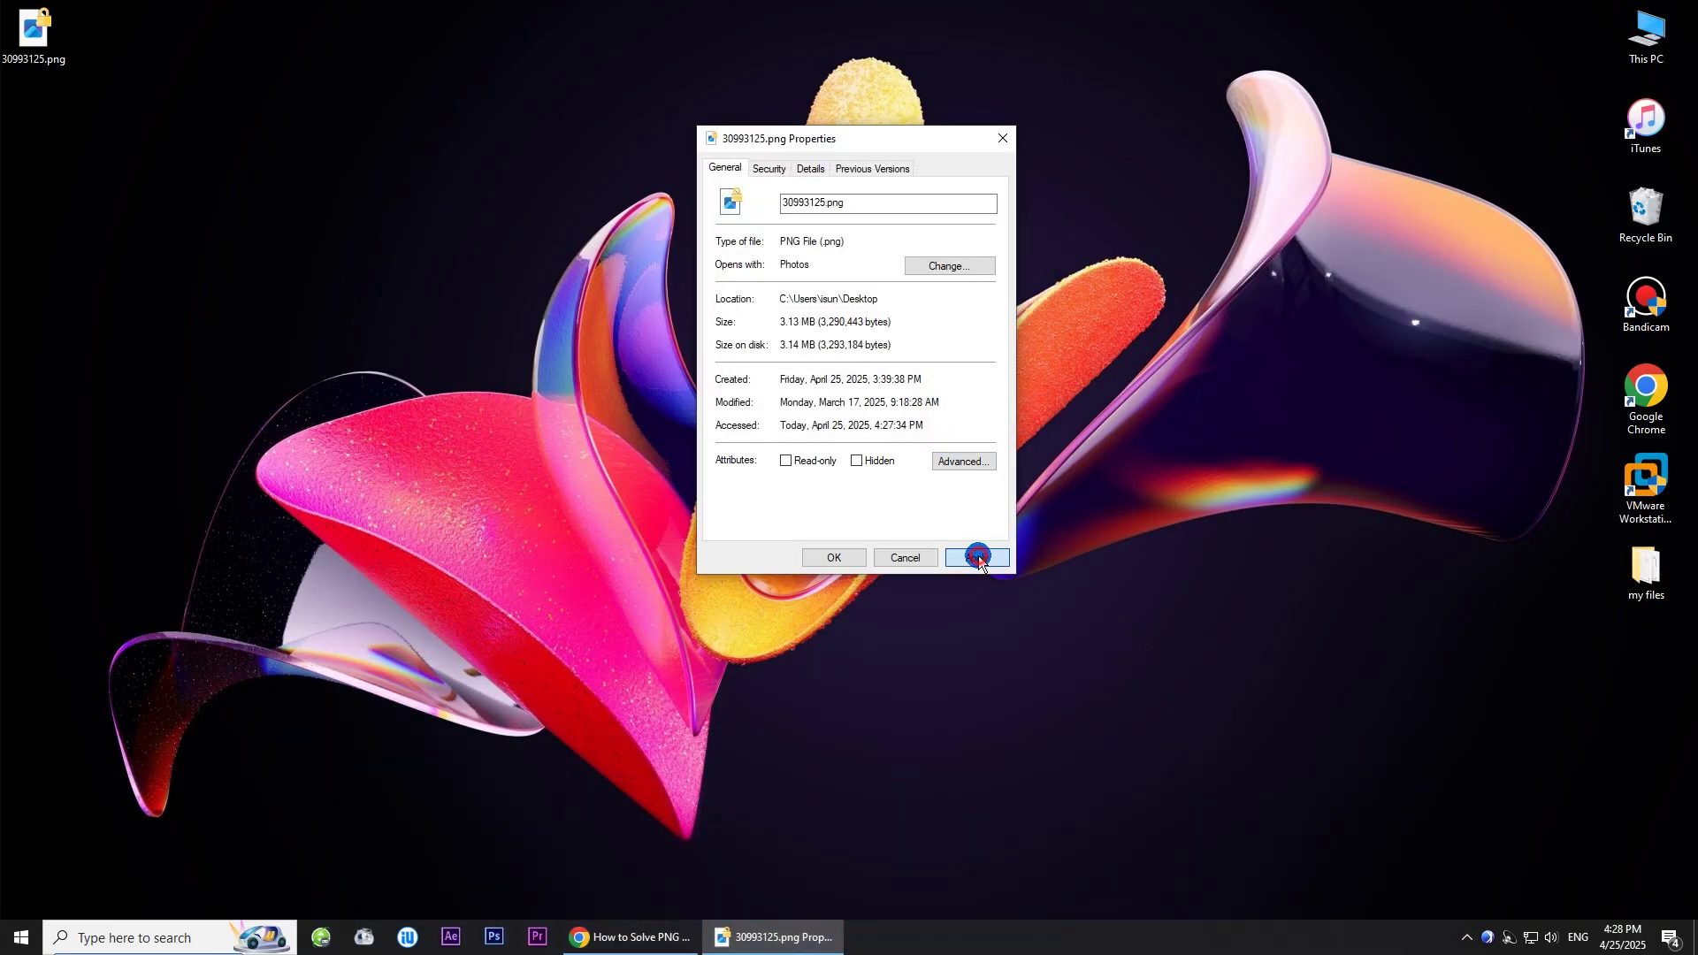
{"action": "left_click", "coordinate": [833, 558]}
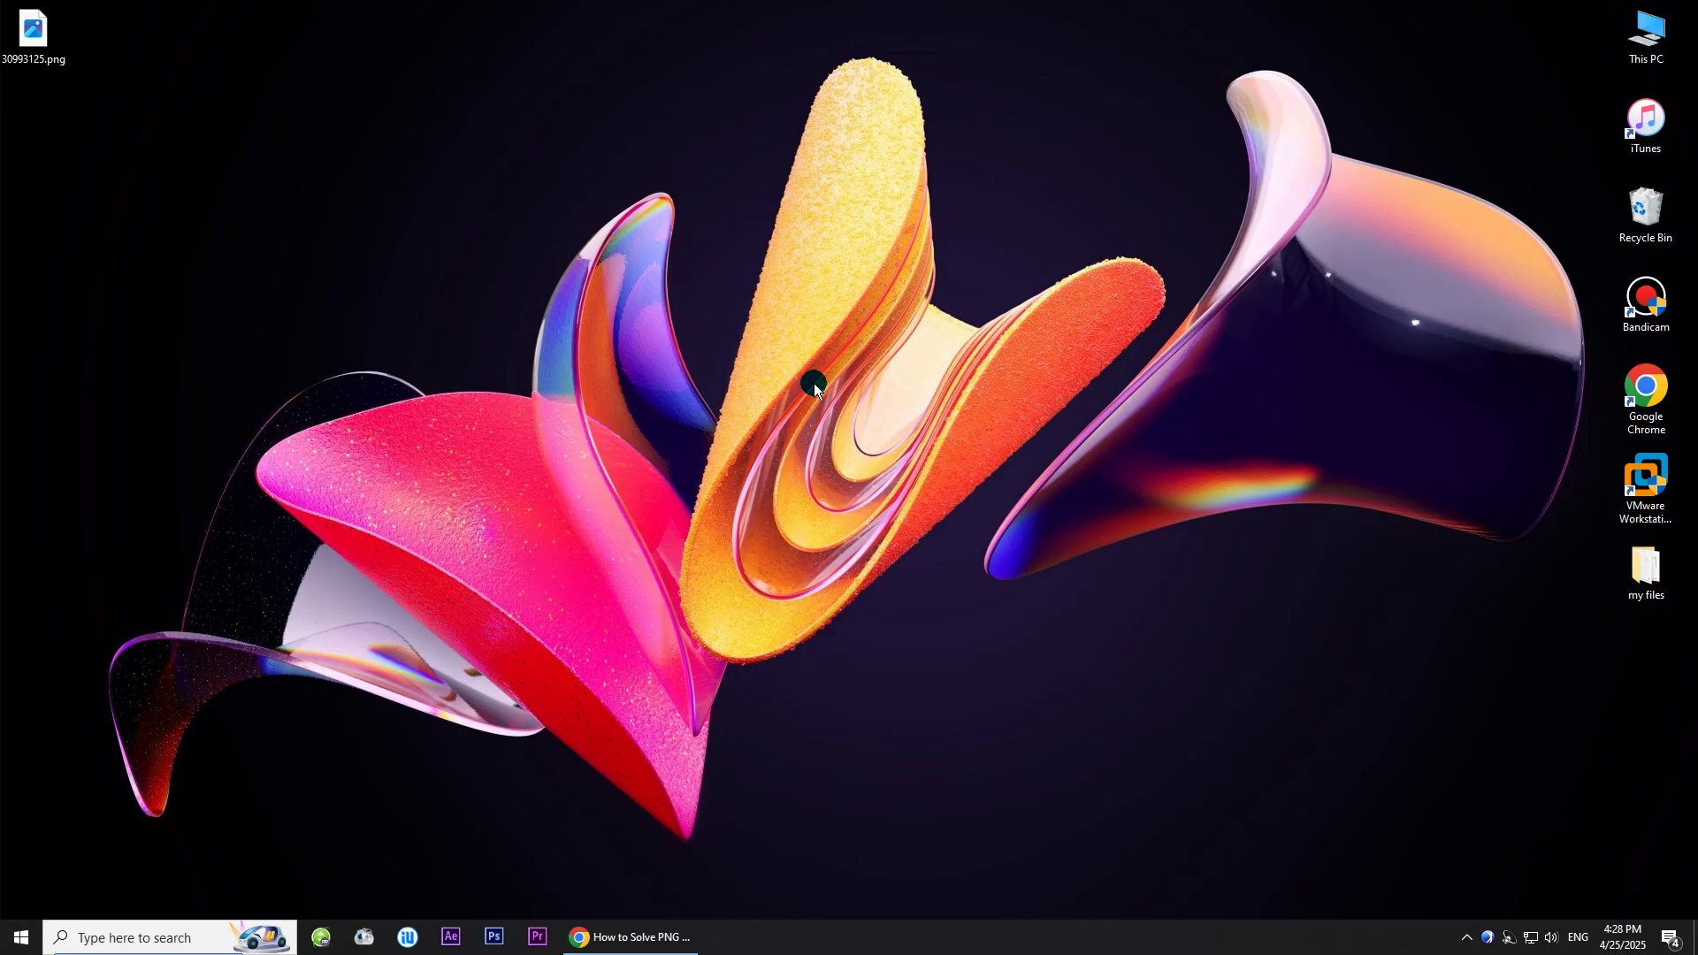
- Open Device Manager via This PC's Manage and expand Display adapters
{"action": "right_click", "coordinate": [1643, 35]}
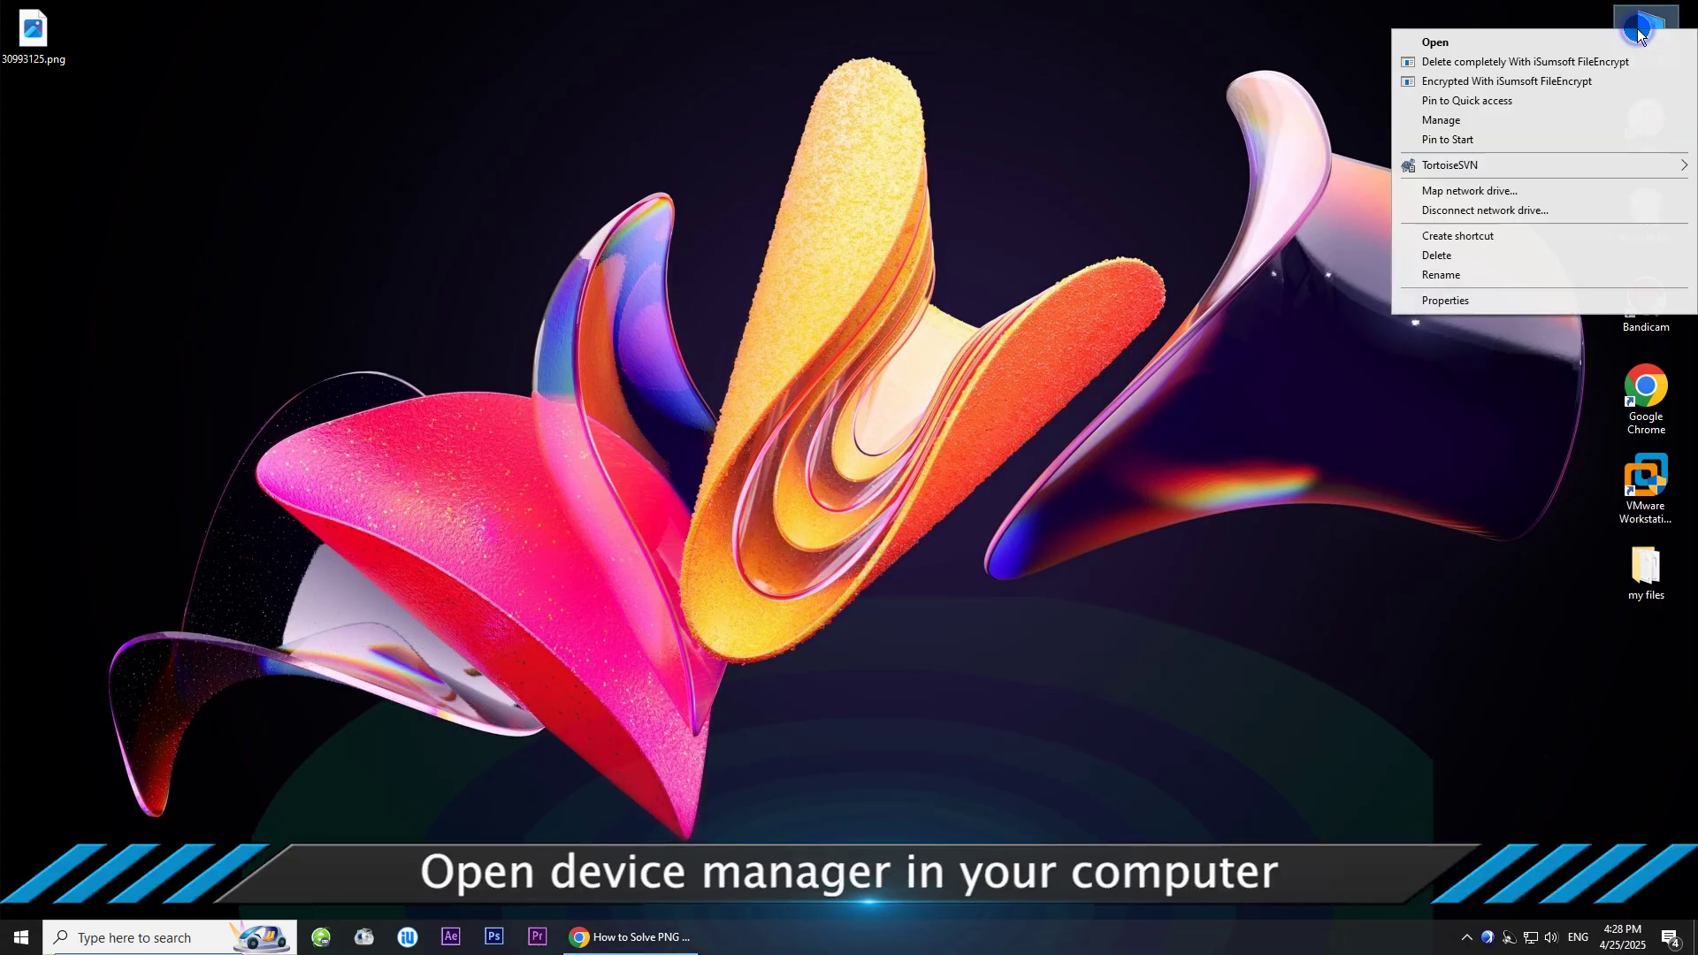
{"action": "left_click", "coordinate": [1452, 121]}
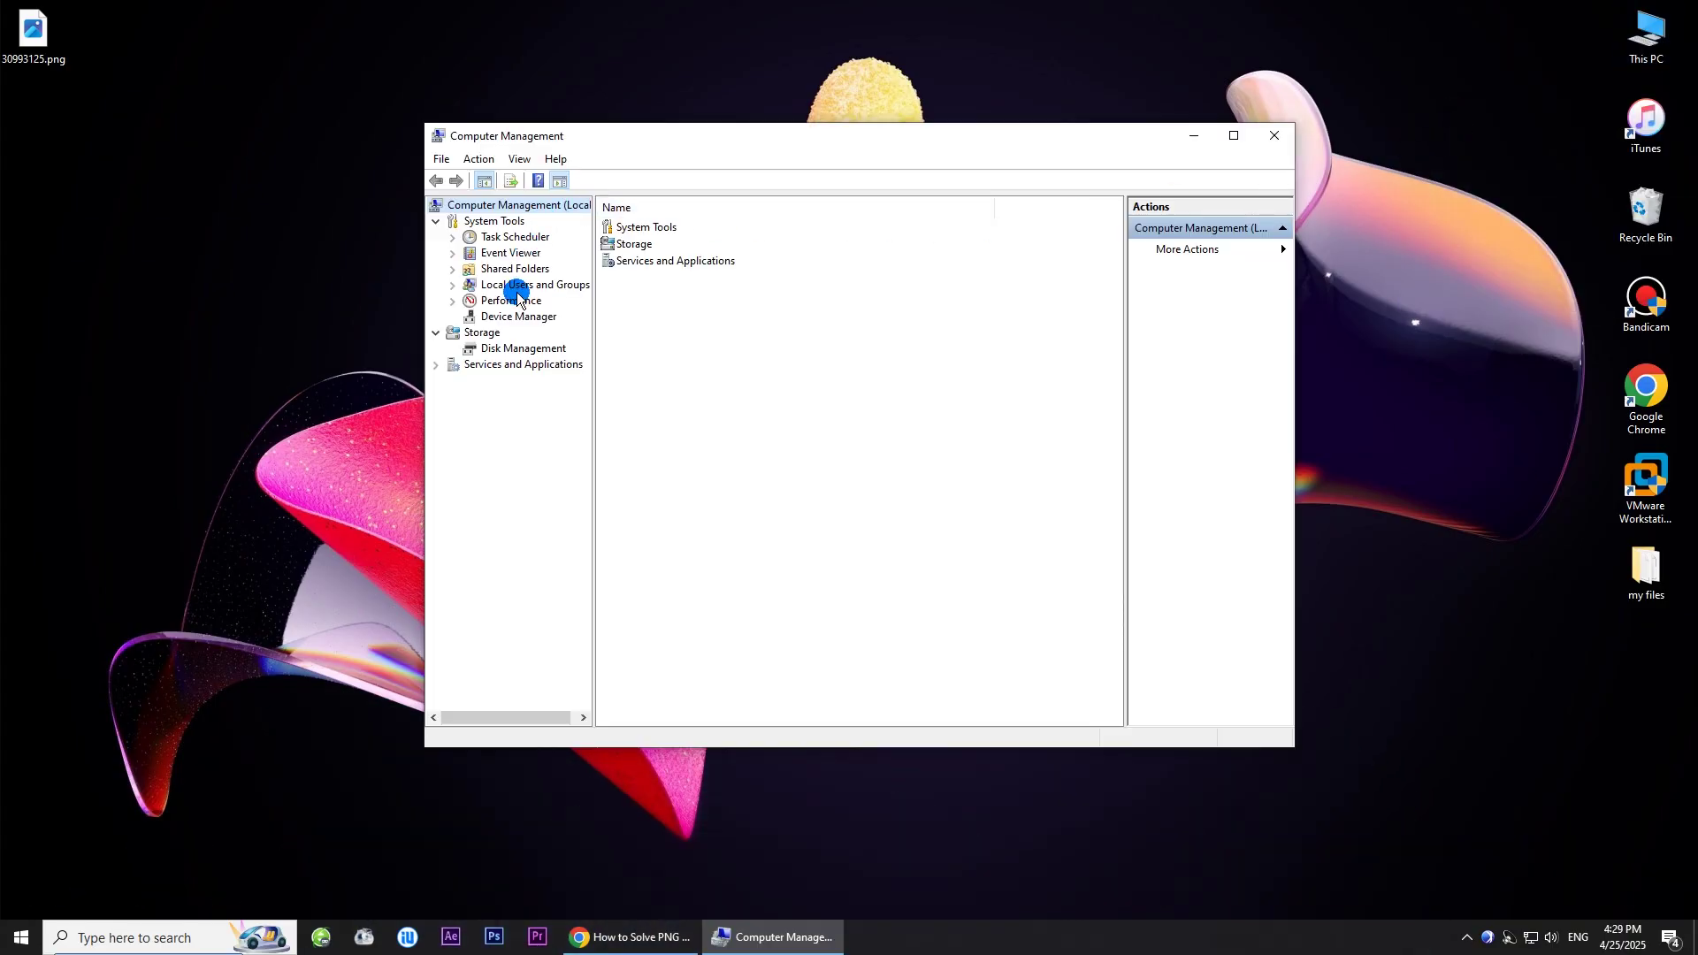
{"action": "left_click", "coordinate": [520, 318]}
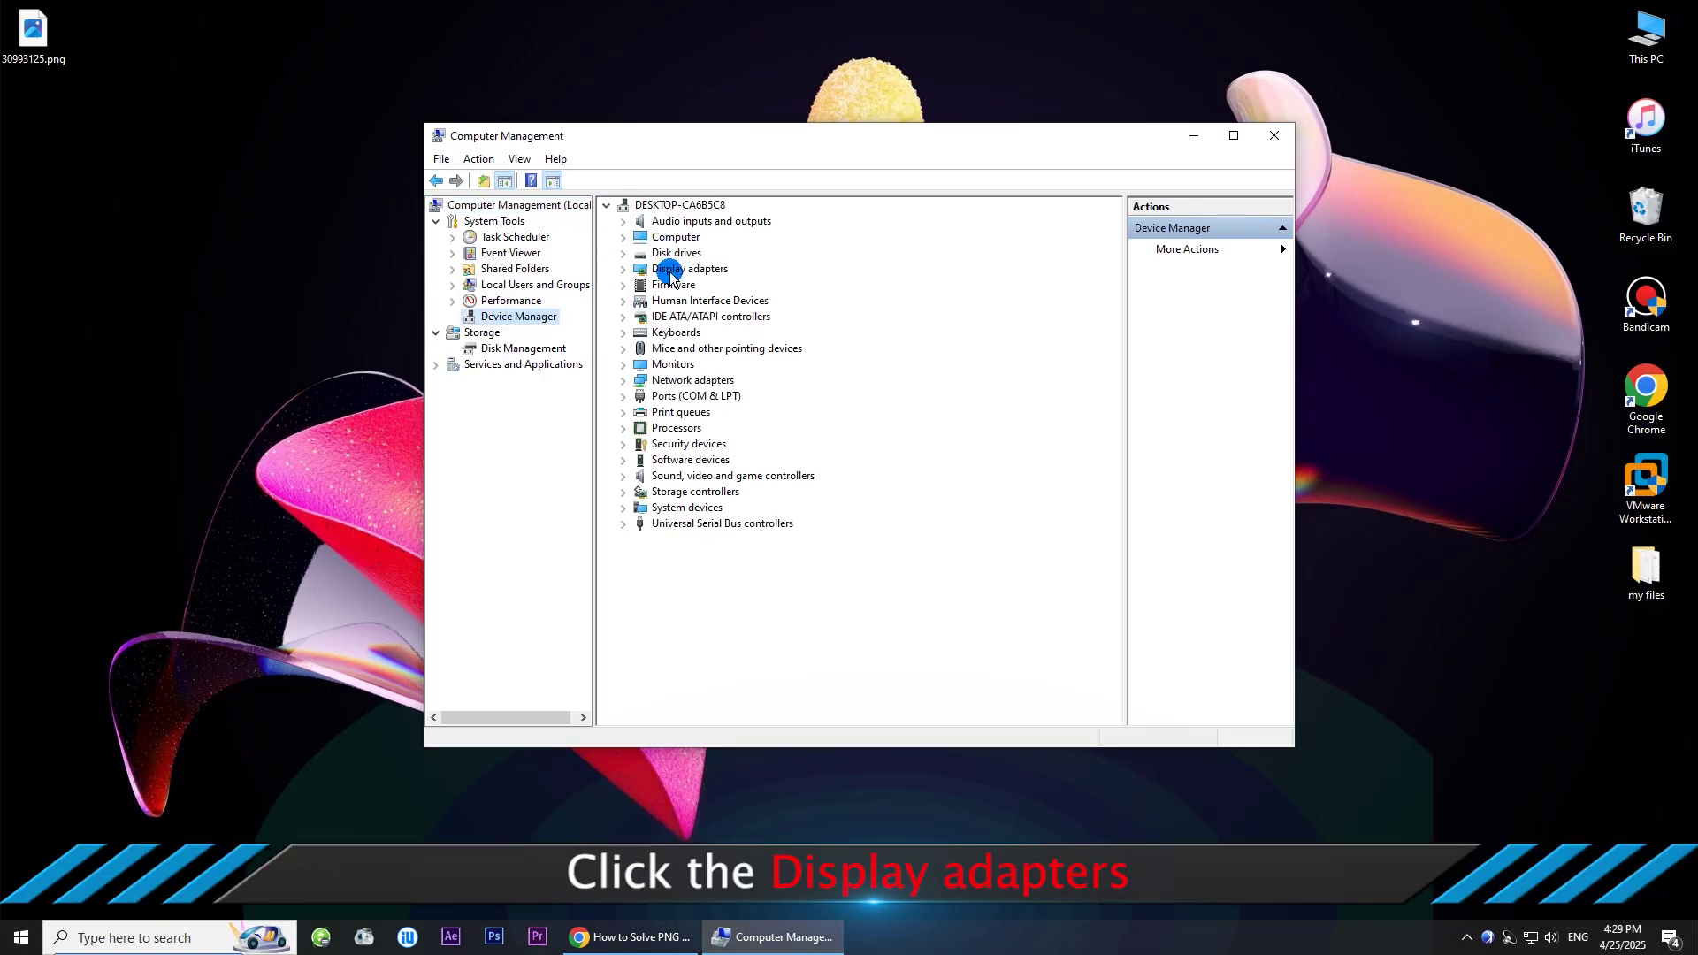
{"action": "left_click", "coordinate": [625, 271]}
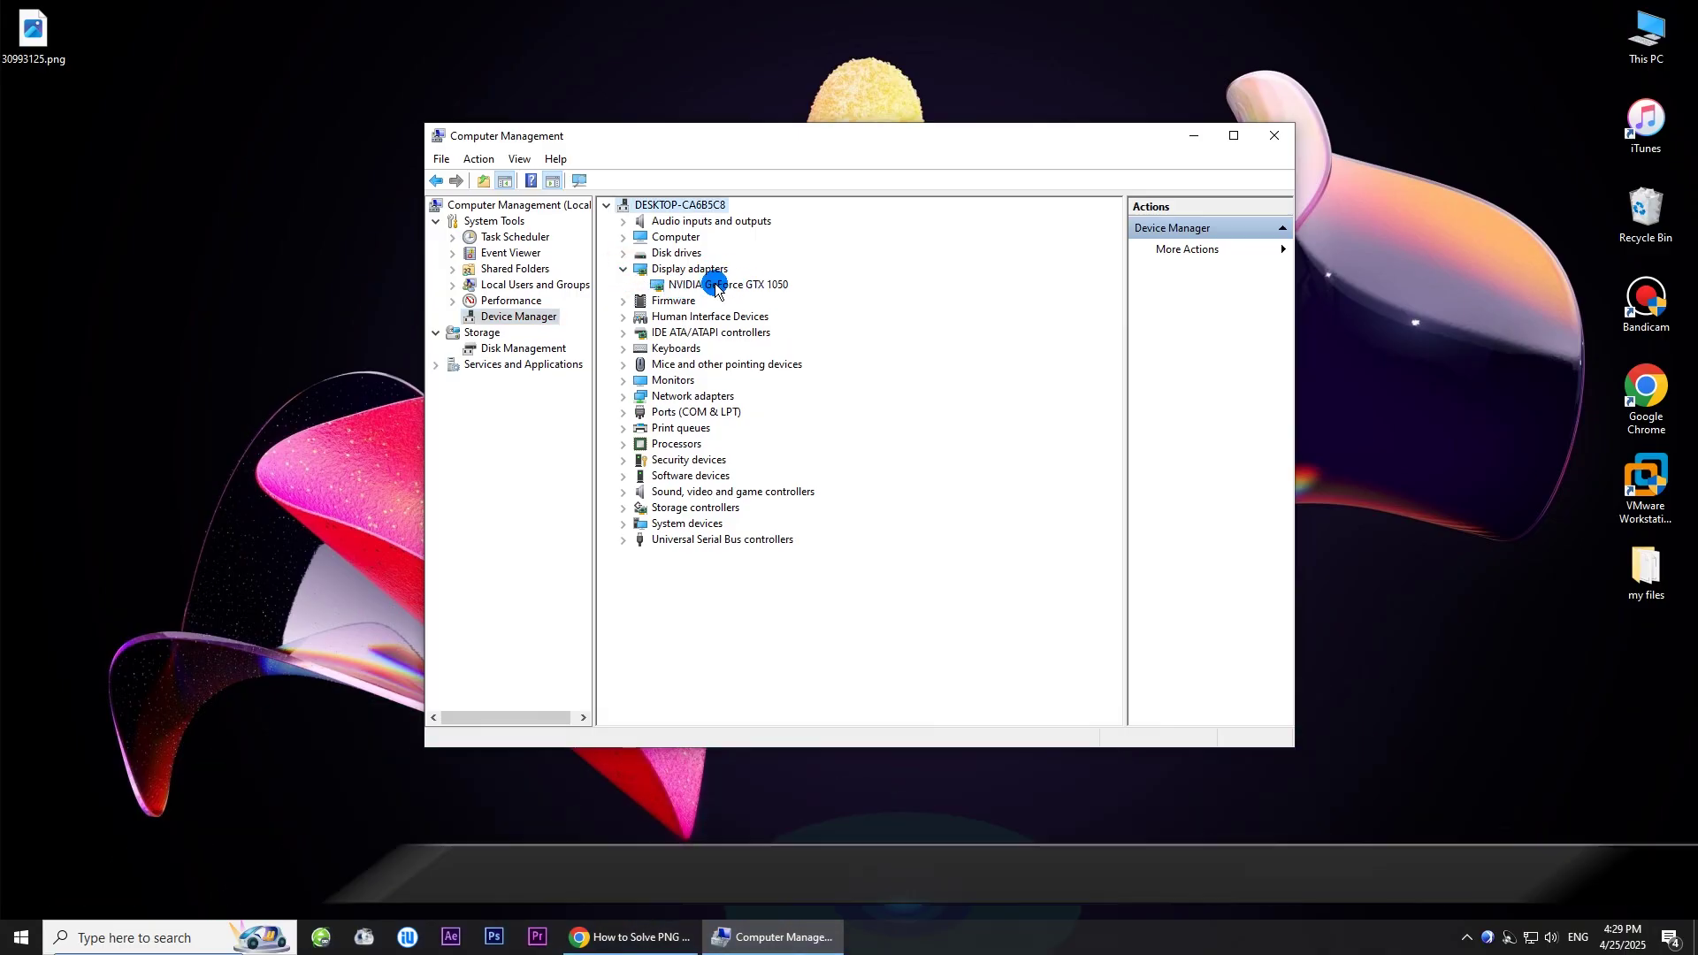
- Search automatically for an NVIDIA GeForce GTX 1050 driver, then close Computer Management
{"action": "right_click", "coordinate": [704, 286]}
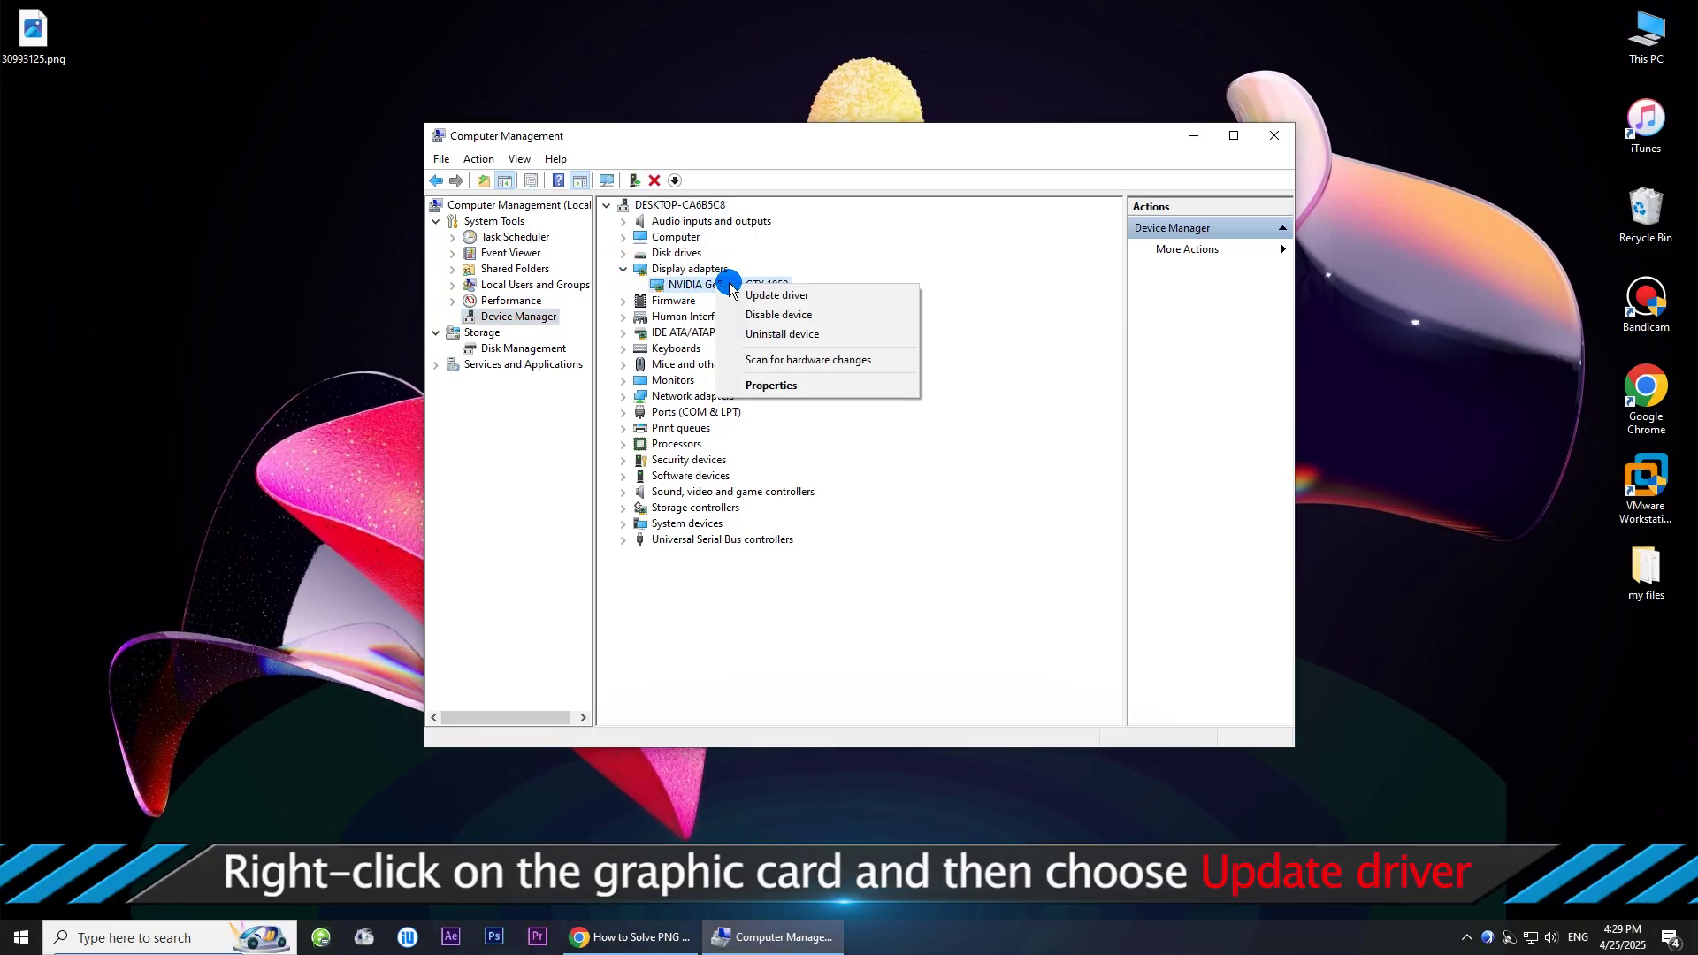
{"action": "left_click", "coordinate": [796, 299]}
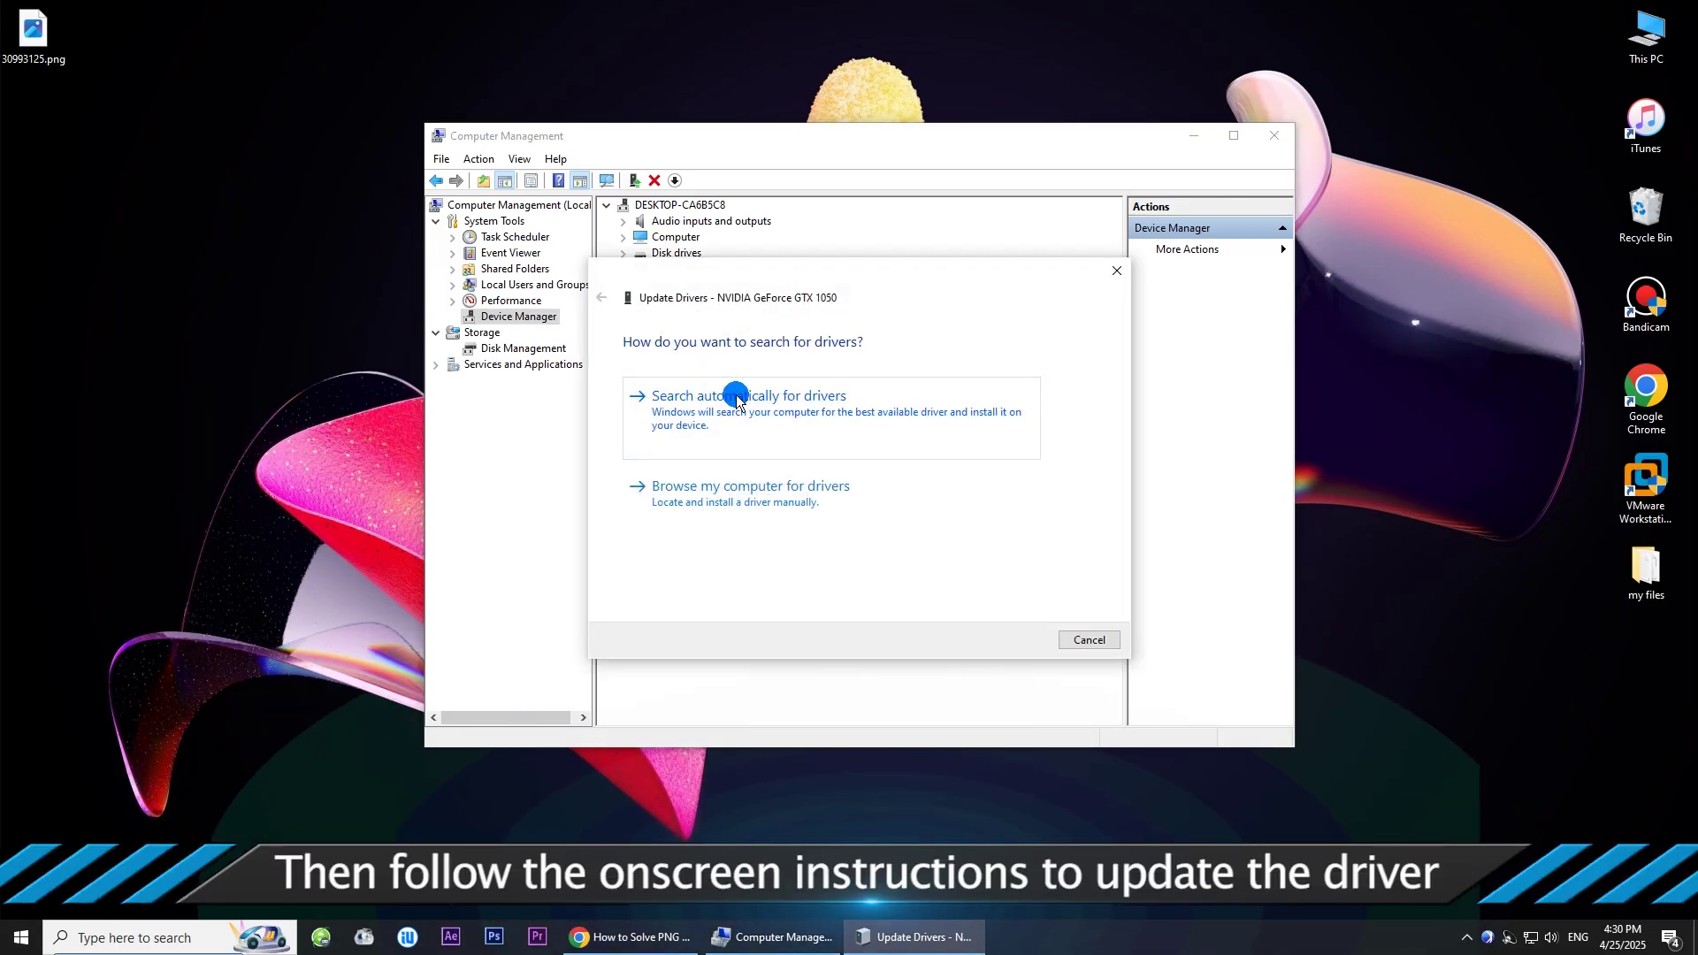
{"action": "left_click", "coordinate": [737, 396]}
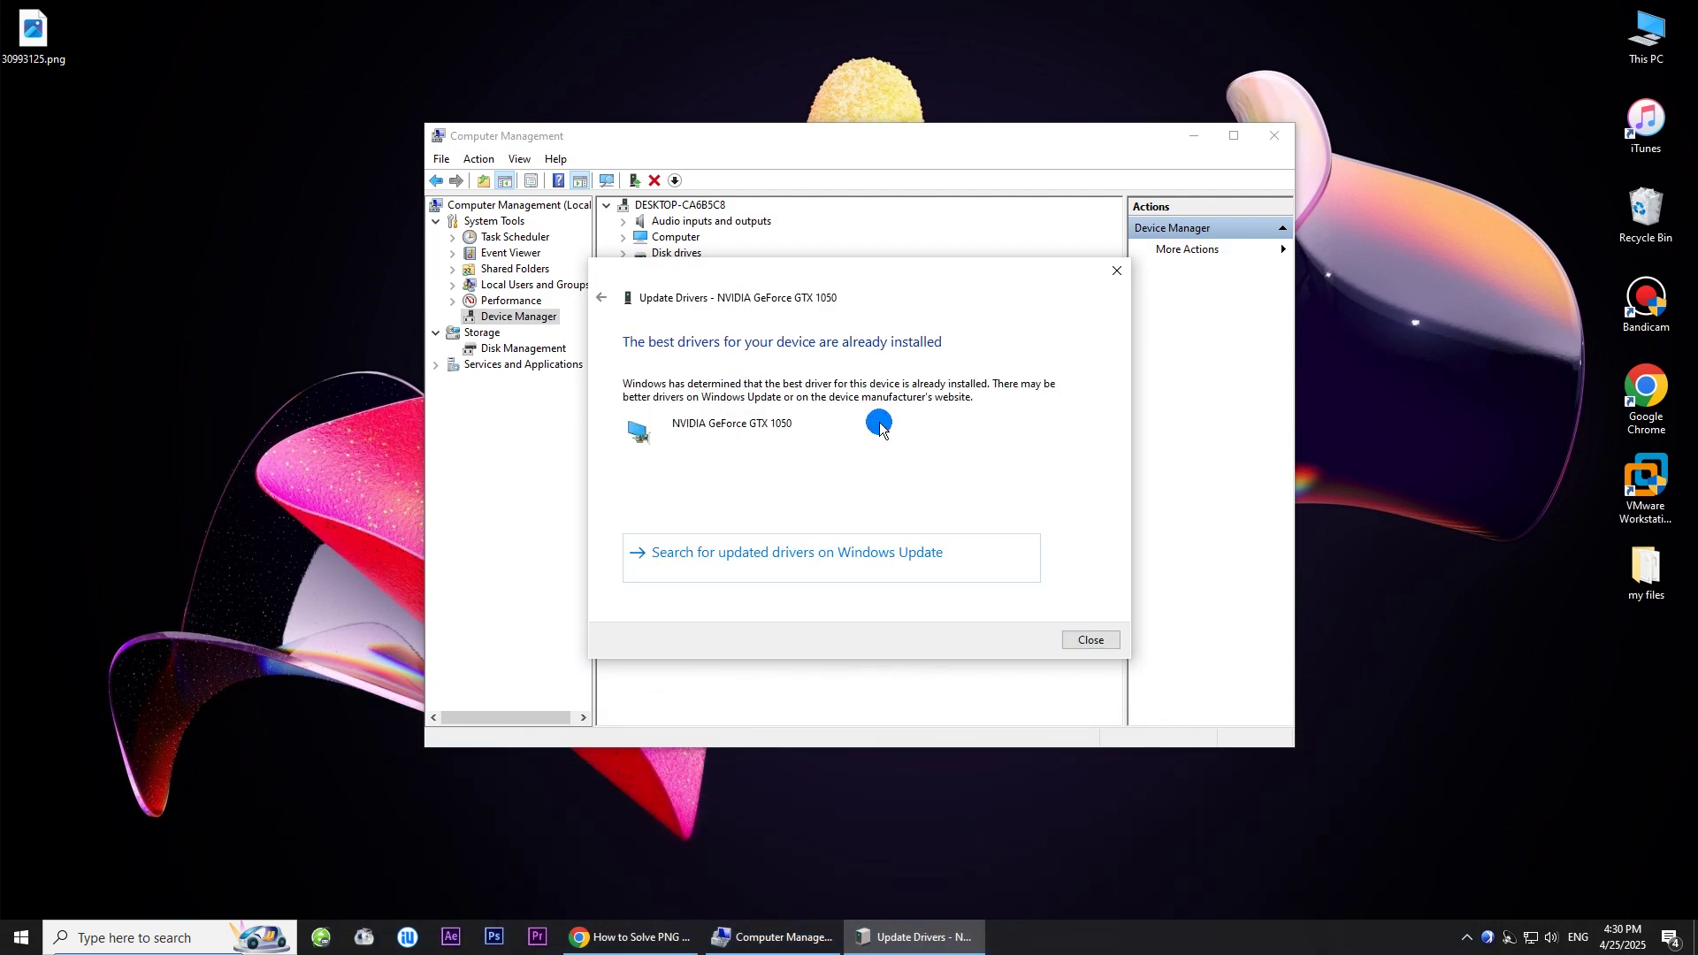
{"action": "left_click", "coordinate": [1089, 639]}
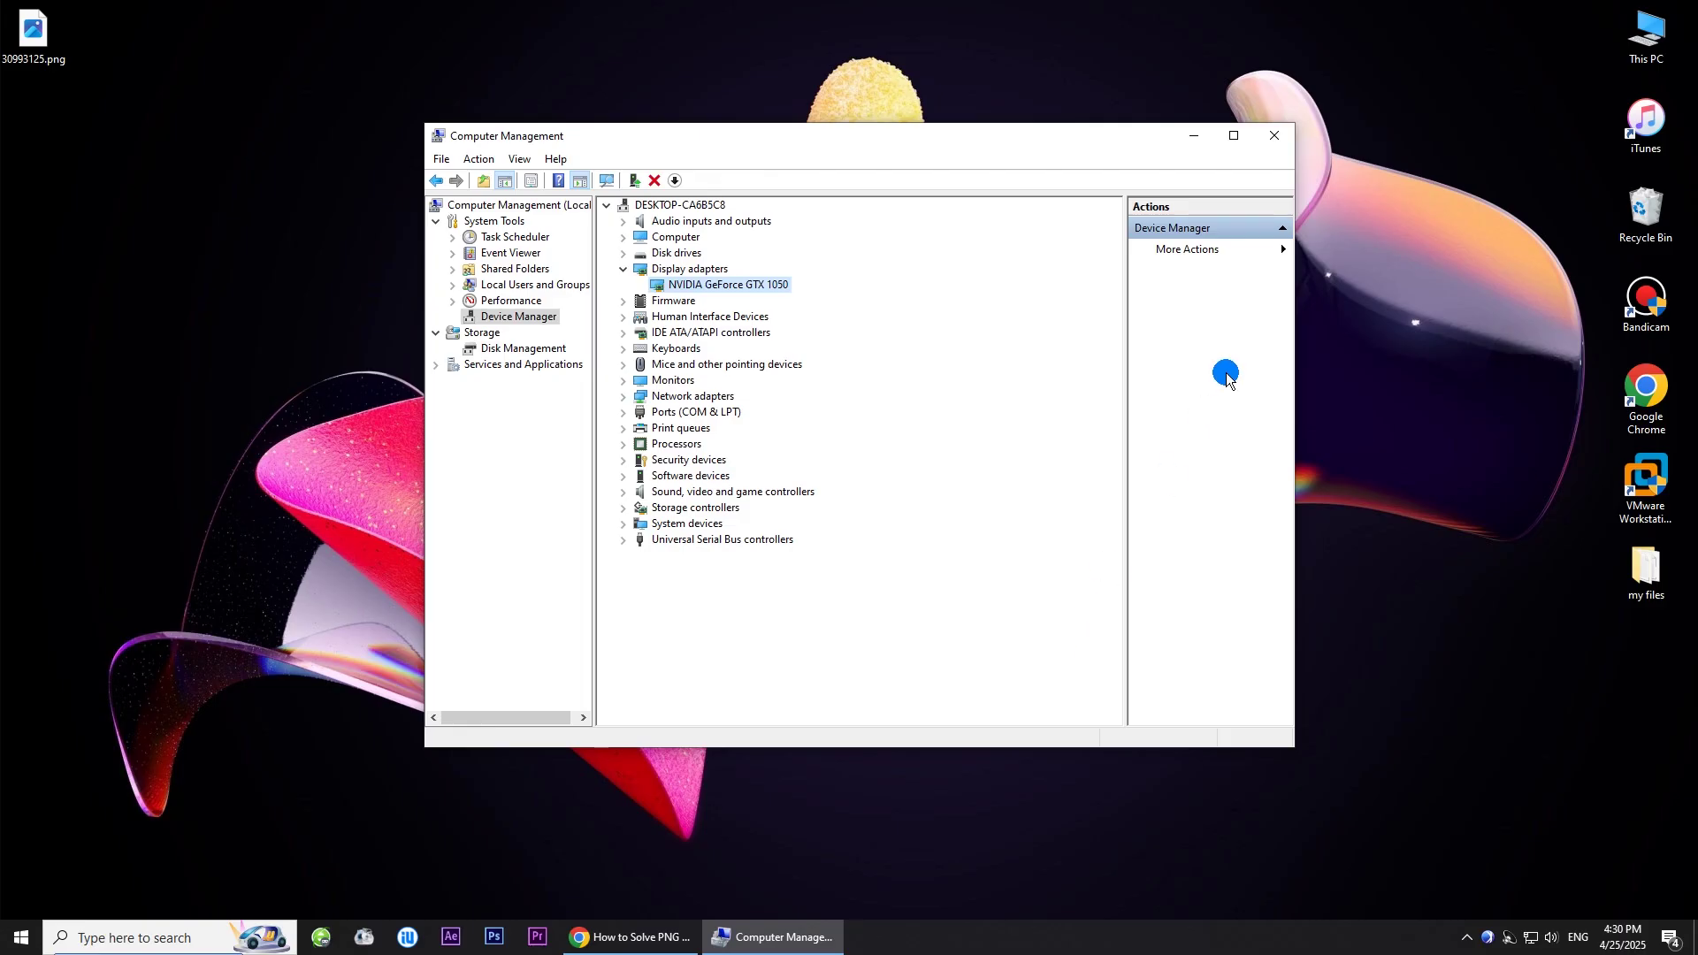
{"action": "left_click", "coordinate": [1273, 139]}
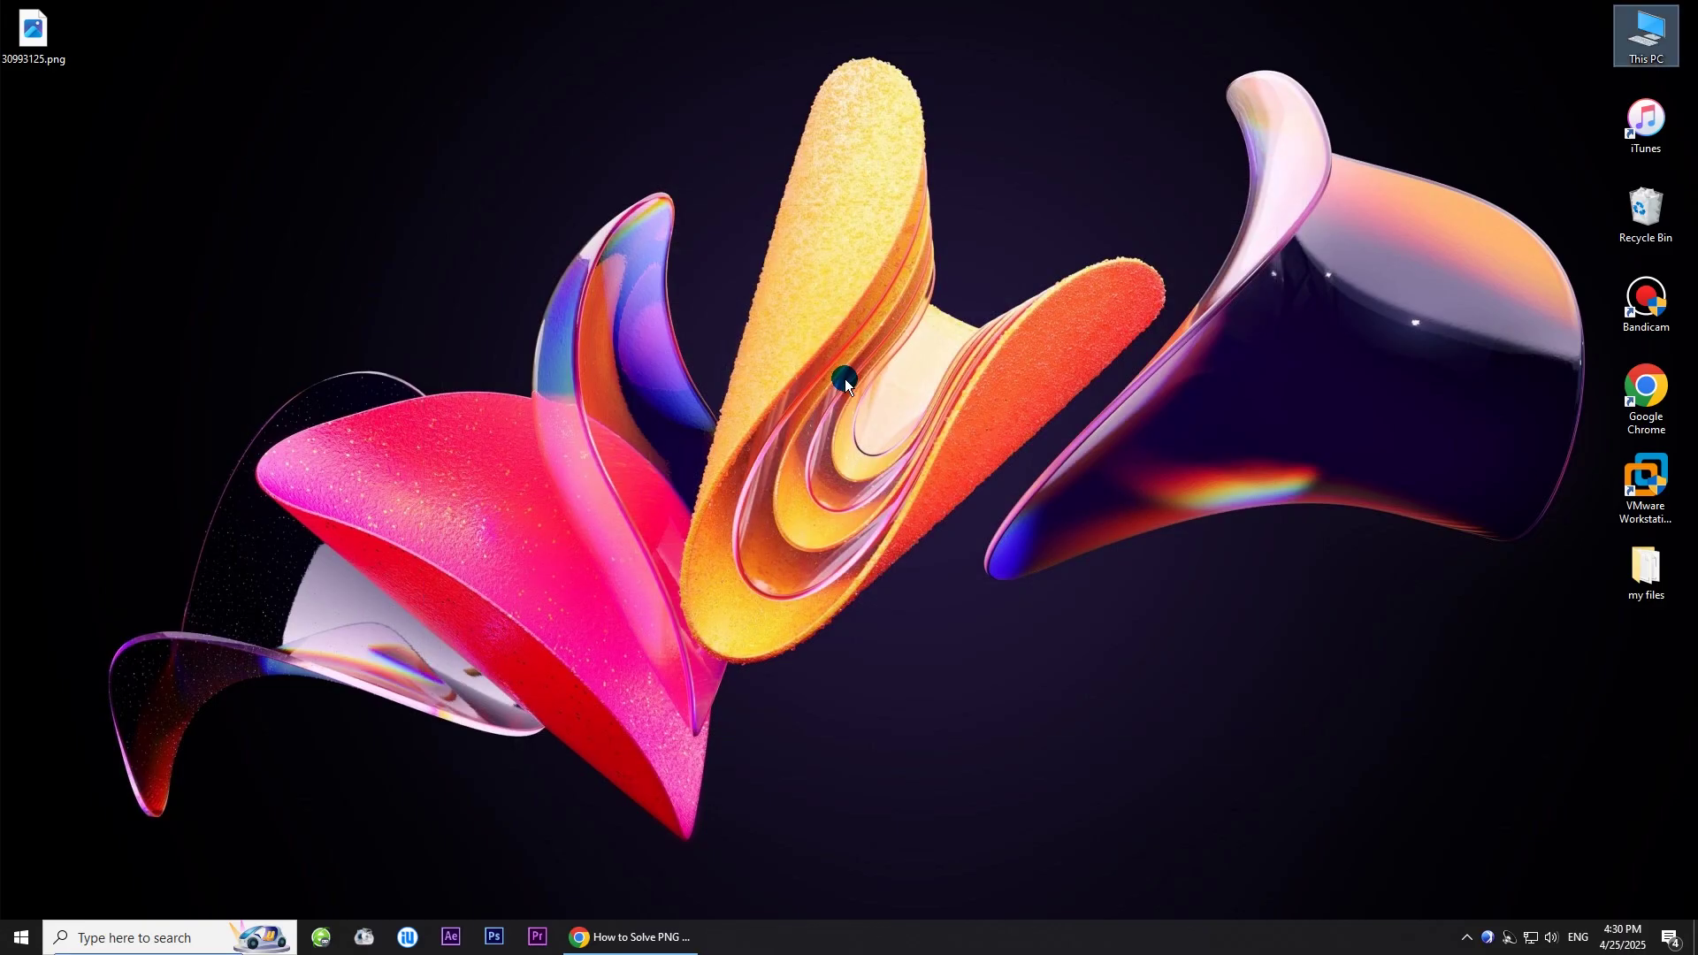